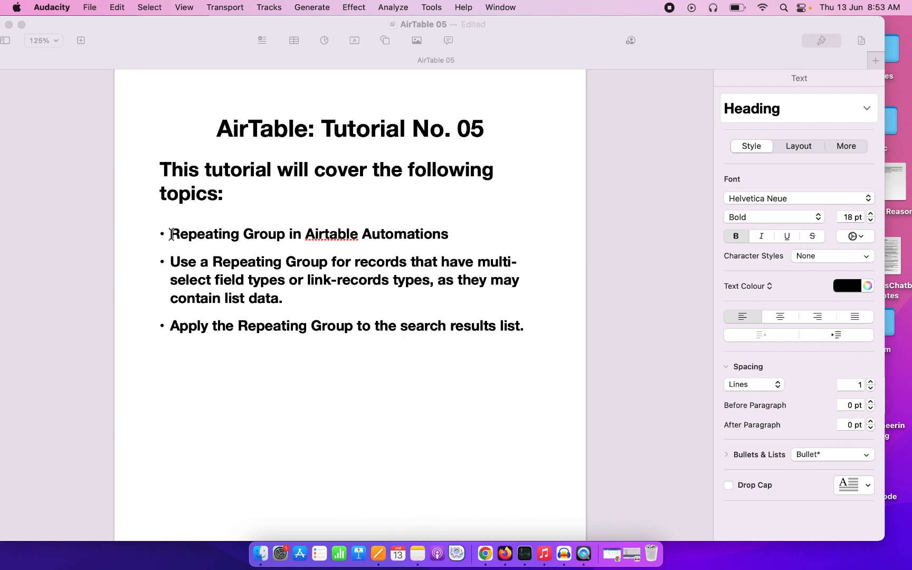
Step: Review the tutorial's topic list on repeating groups, multi-select and link-record fields, and search results in the AirTable 05 document
left_click(170, 234)
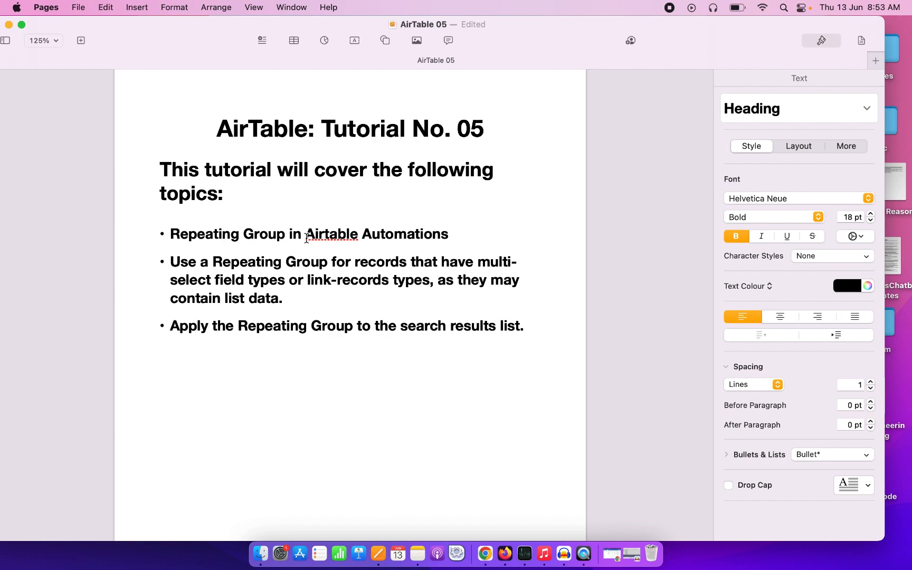
triple_click(205, 235)
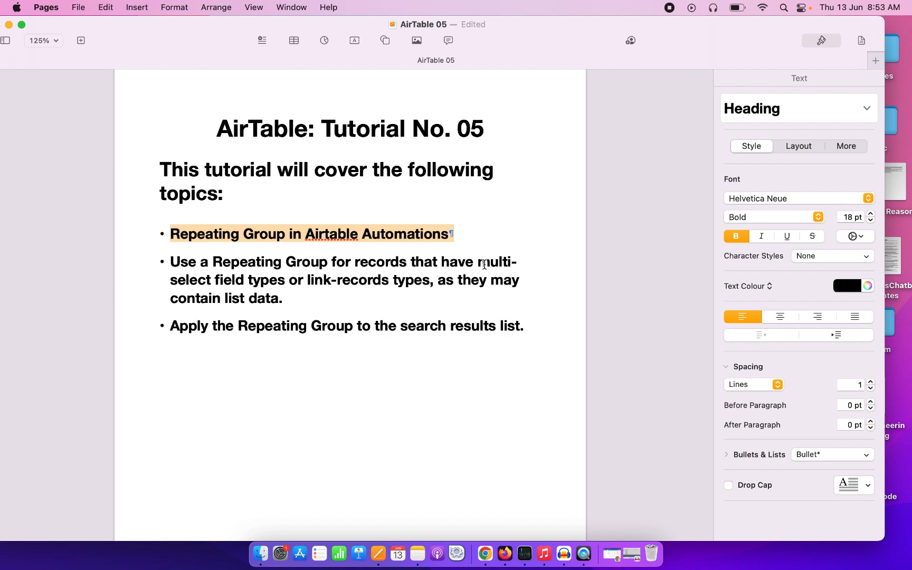
left_click_drag(478, 262, 431, 286)
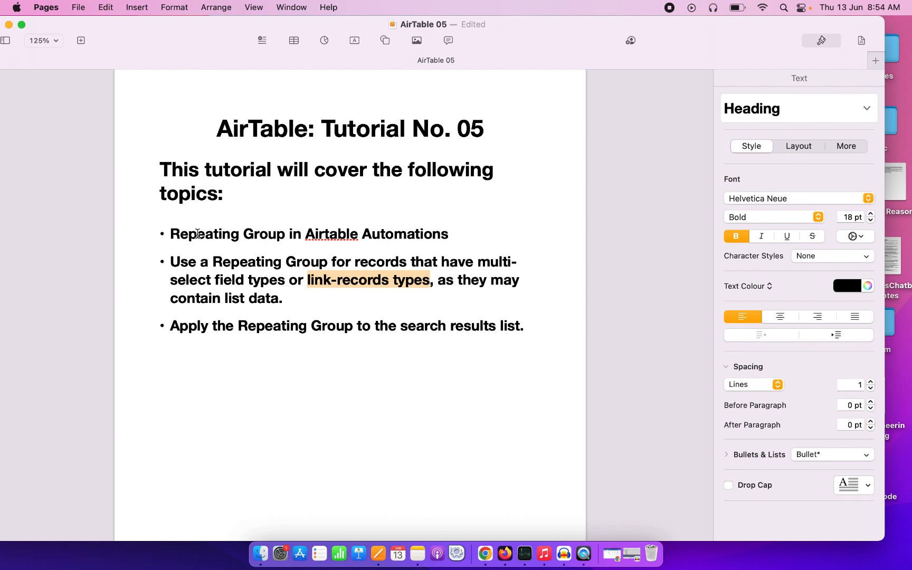
left_click(169, 233)
left_click_drag(169, 233, 285, 235)
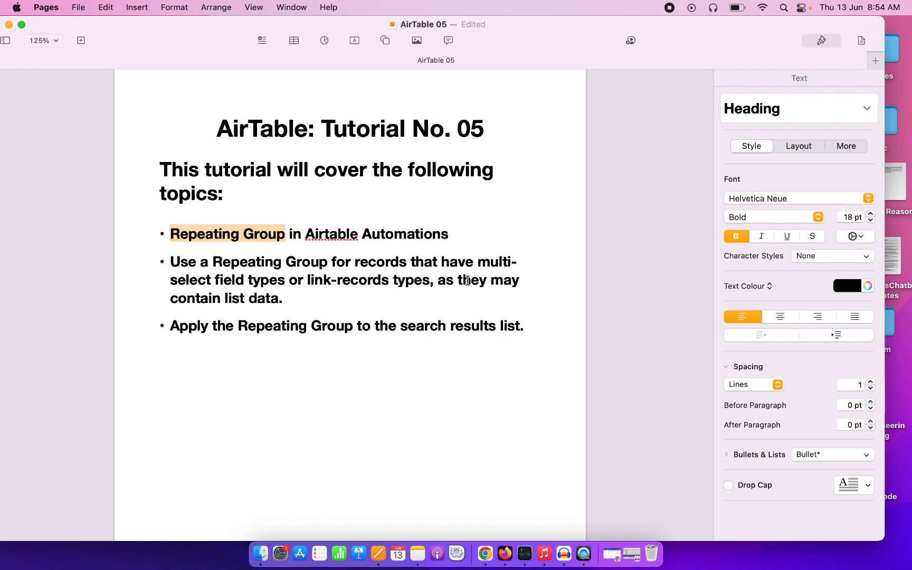
double_click(348, 281)
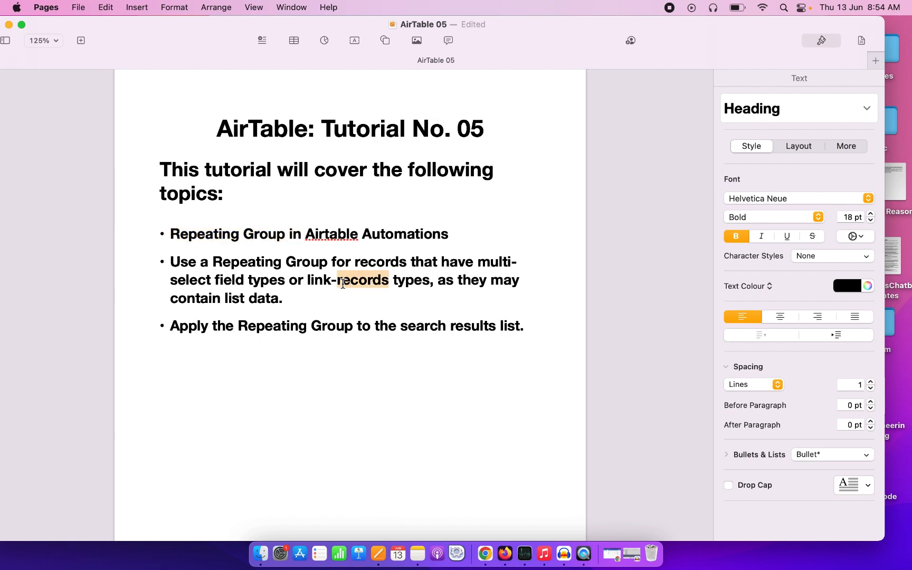
double_click(268, 328)
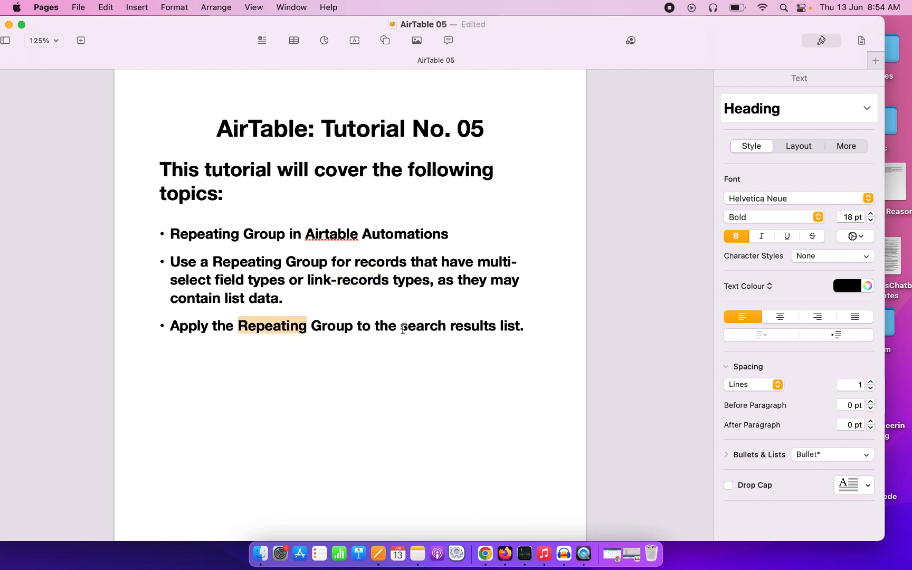
left_click_drag(403, 329, 532, 339)
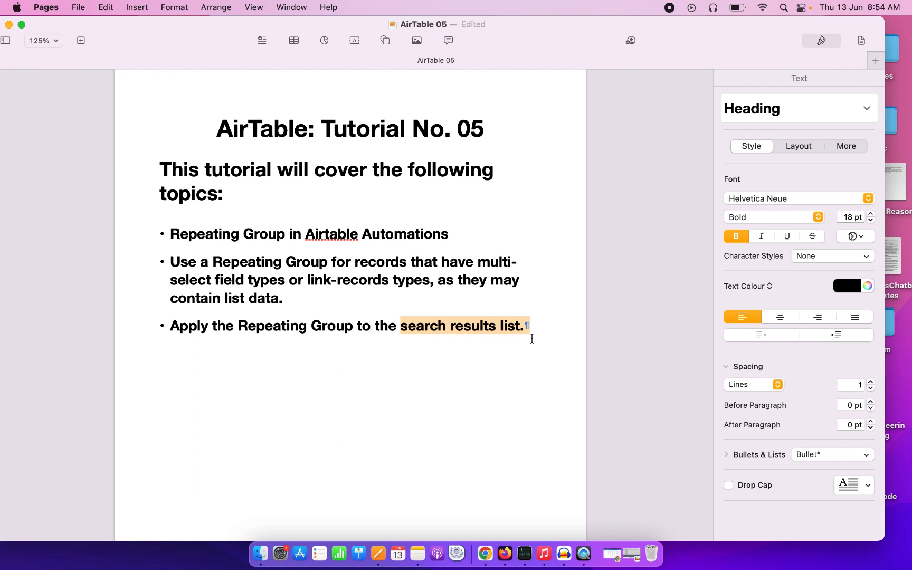
left_click_drag(170, 256, 462, 348)
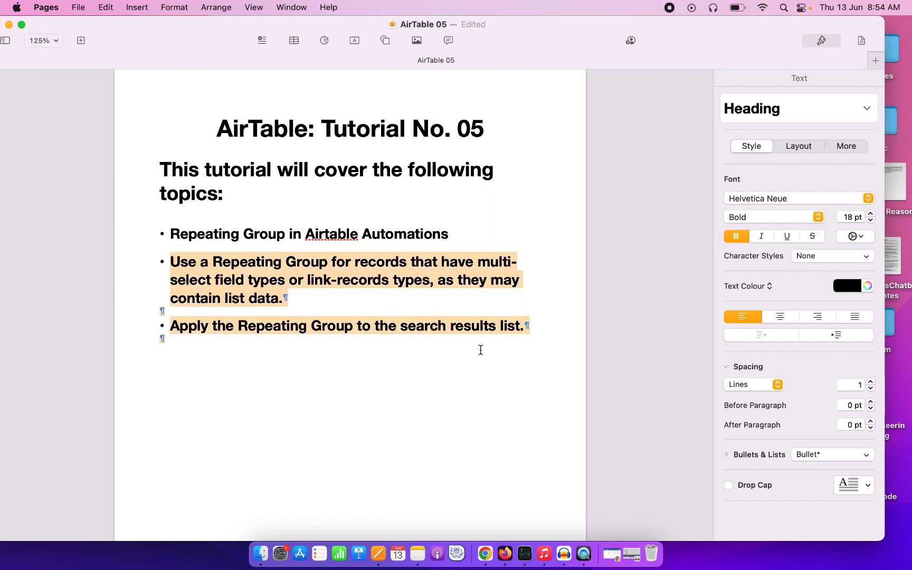
triple_click(174, 231)
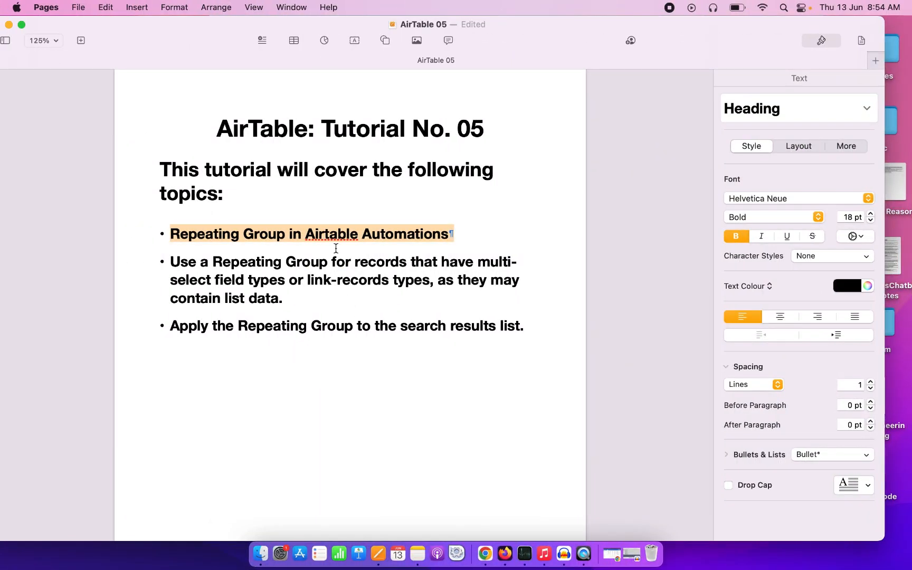
left_click(344, 212)
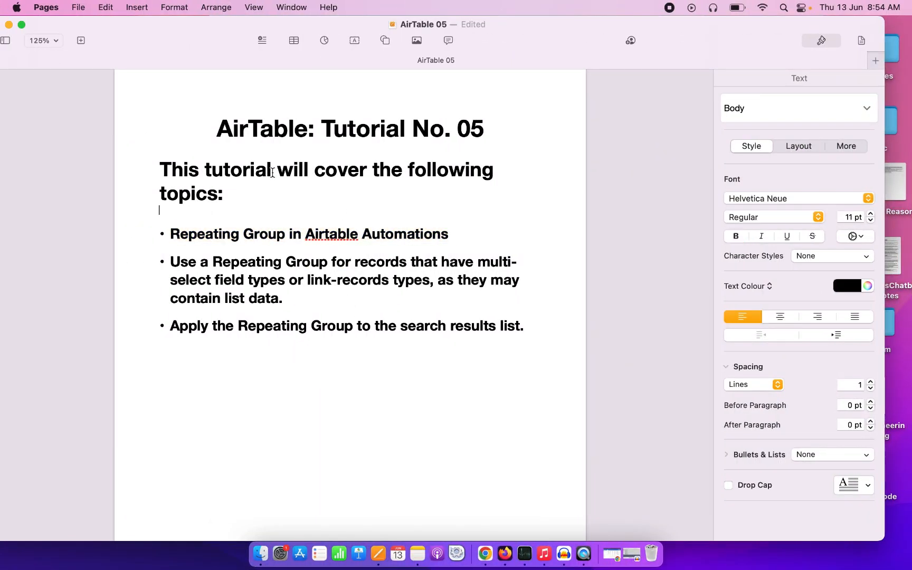
Step: Minimize the AirTable 05 document and switch to the Tasks table of the Team Directory base in Airtable
left_click_drag(112, 36, 162, 35)
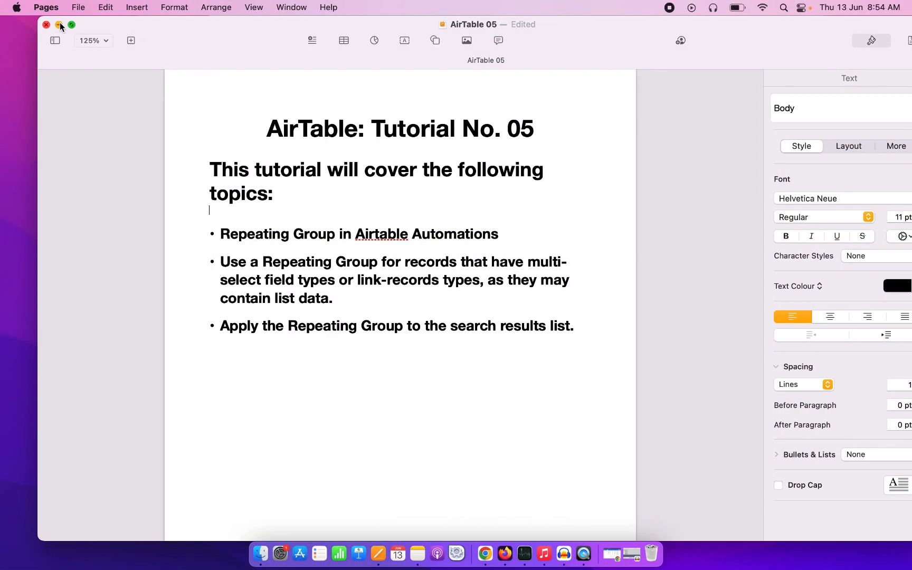
left_click(60, 24)
left_click(606, 557)
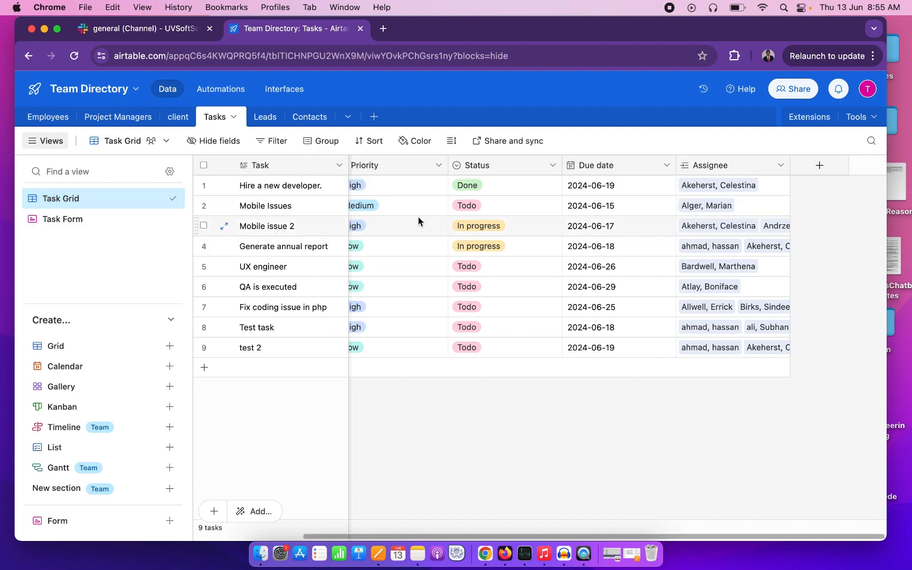
Step: Examine the Department, Priority and Status fields of the Tasks table and their field types
scroll(493, 226, "left", 5)
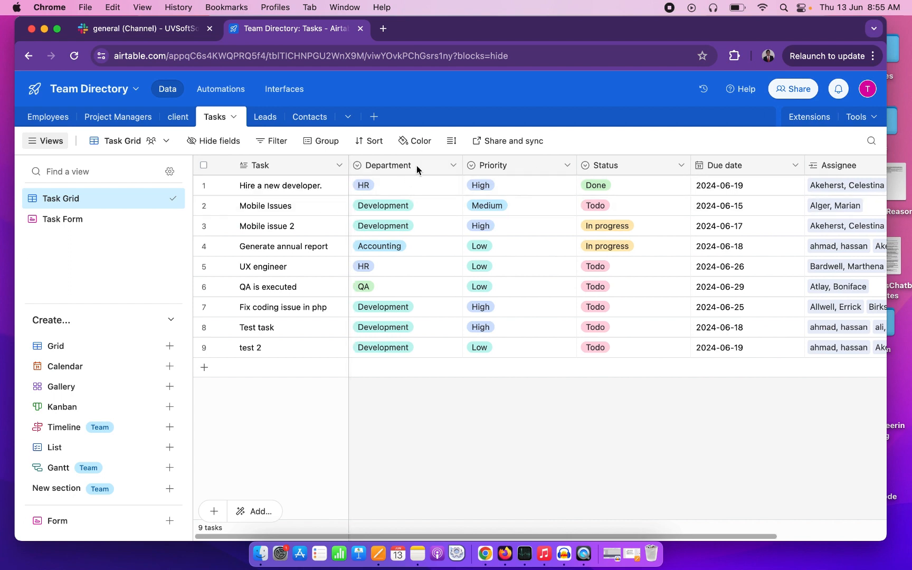
left_click(359, 168)
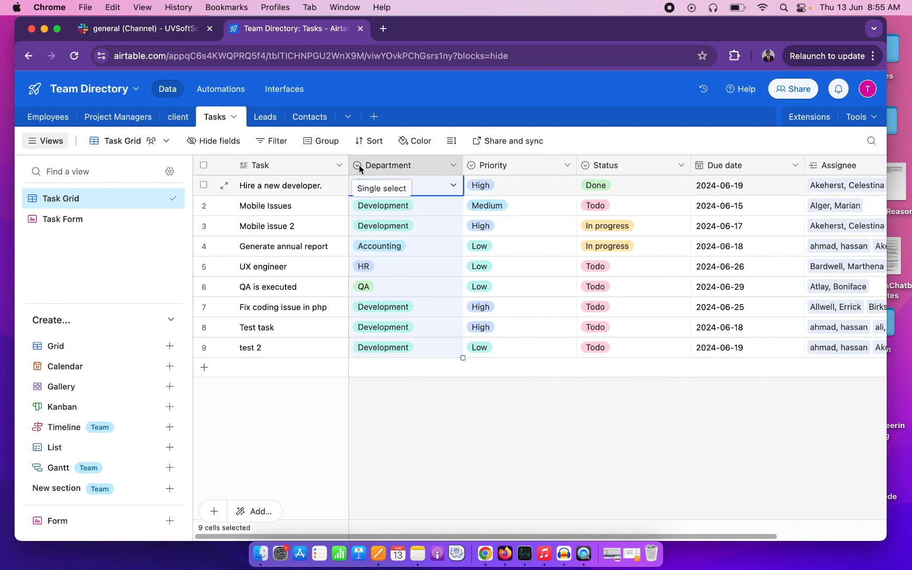
left_click(519, 168)
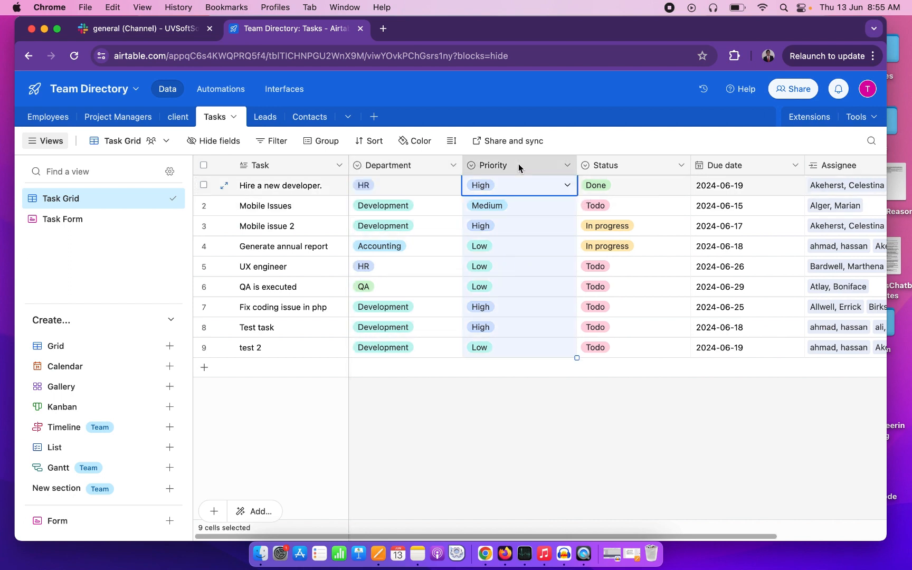
left_click(567, 184)
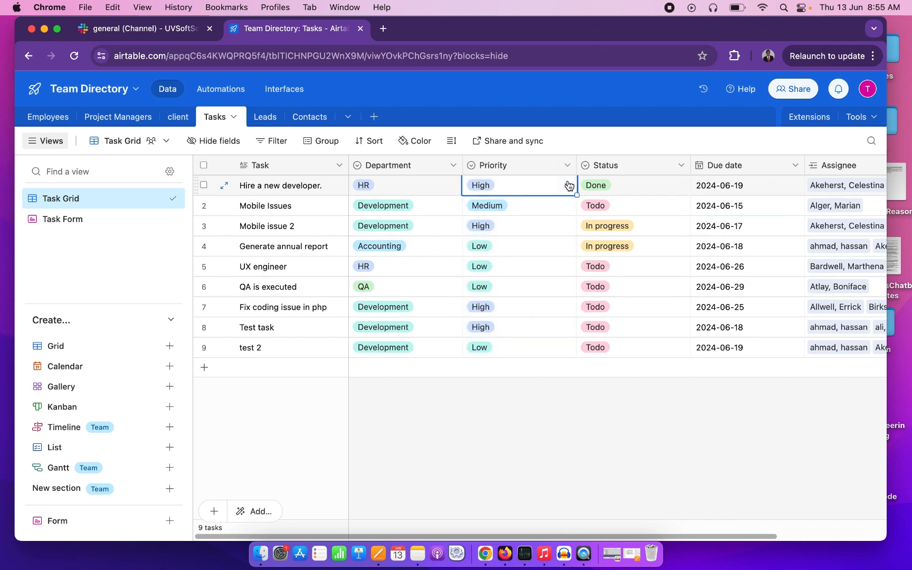
scroll(639, 172, "right", 3)
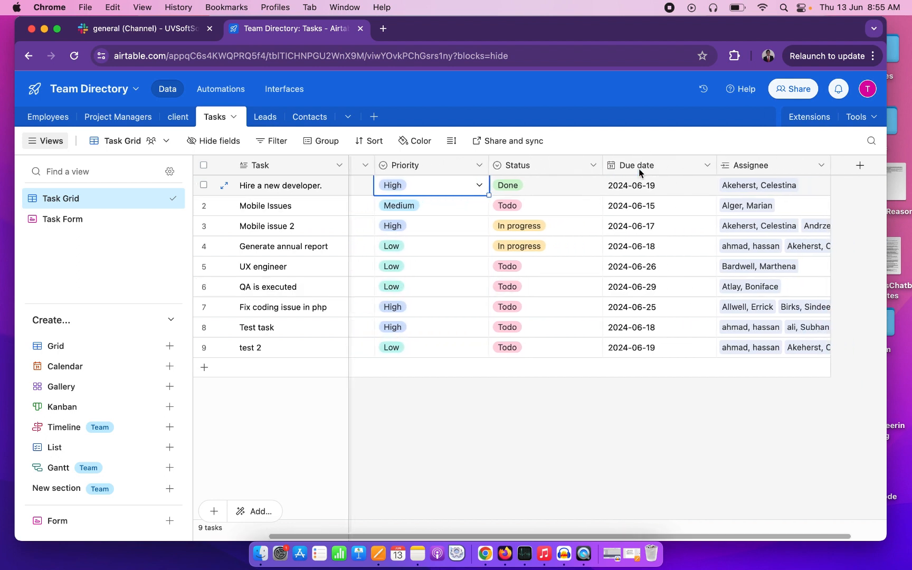
left_click(589, 169)
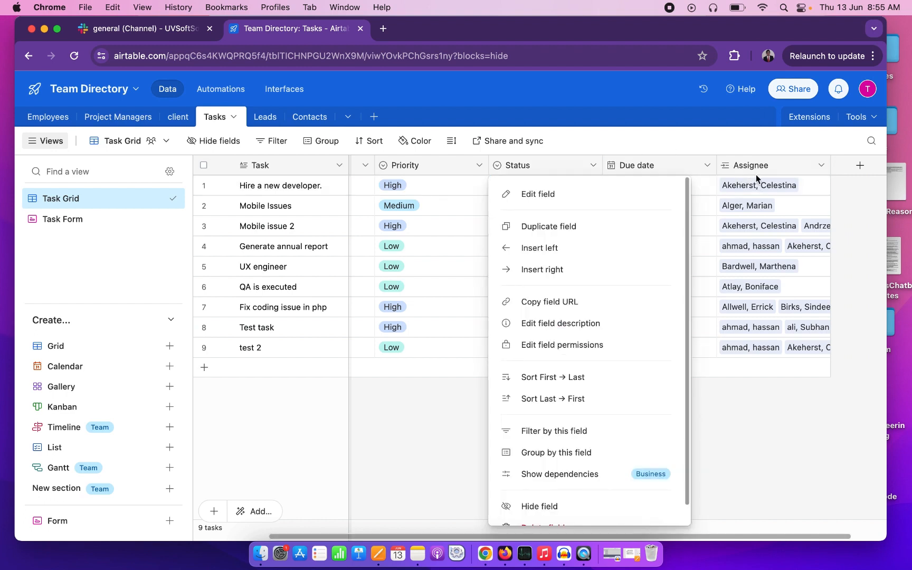
left_click(714, 136)
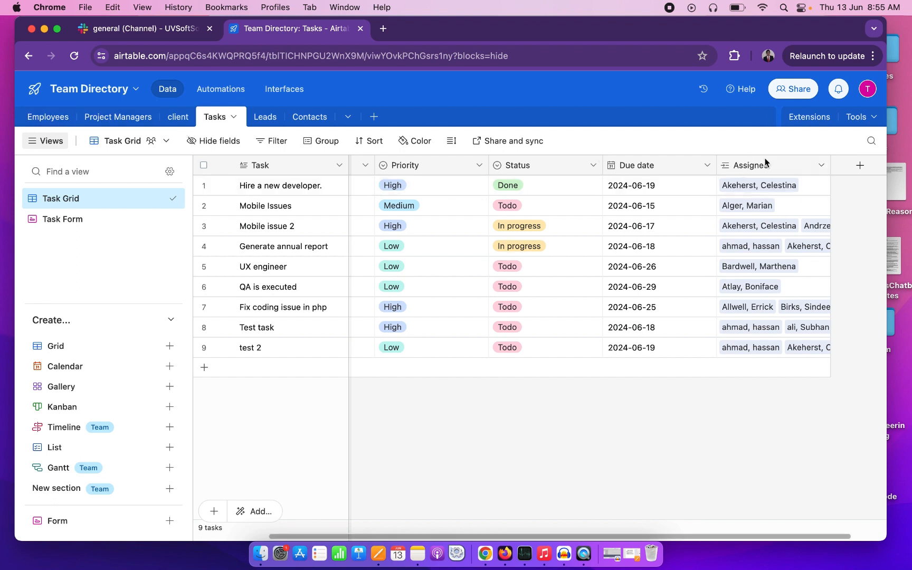
Step: Inspect the Assignee field's link to the Employees table and its multiple-record setting without saving any changes
left_click(822, 168)
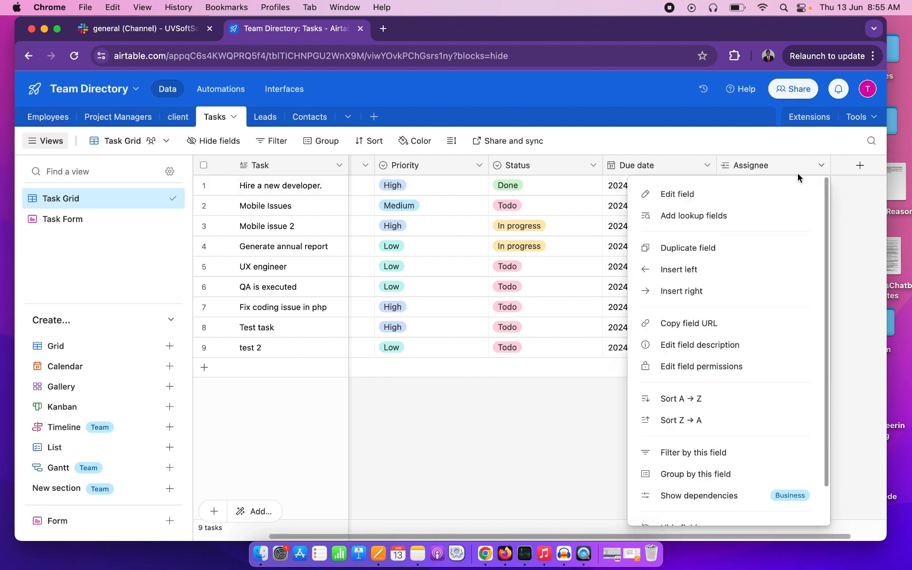
left_click(686, 196)
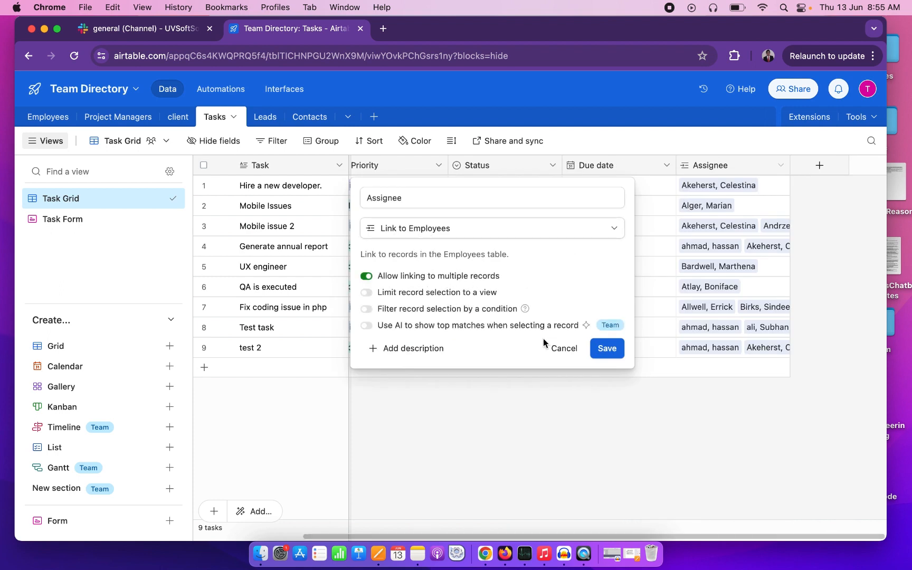
left_click(559, 349)
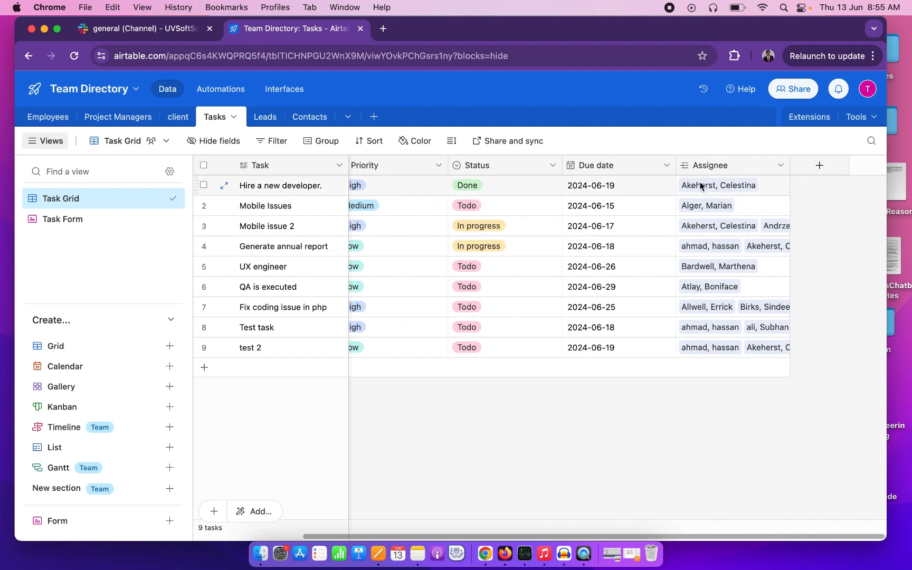
scroll(479, 194, "left", 5)
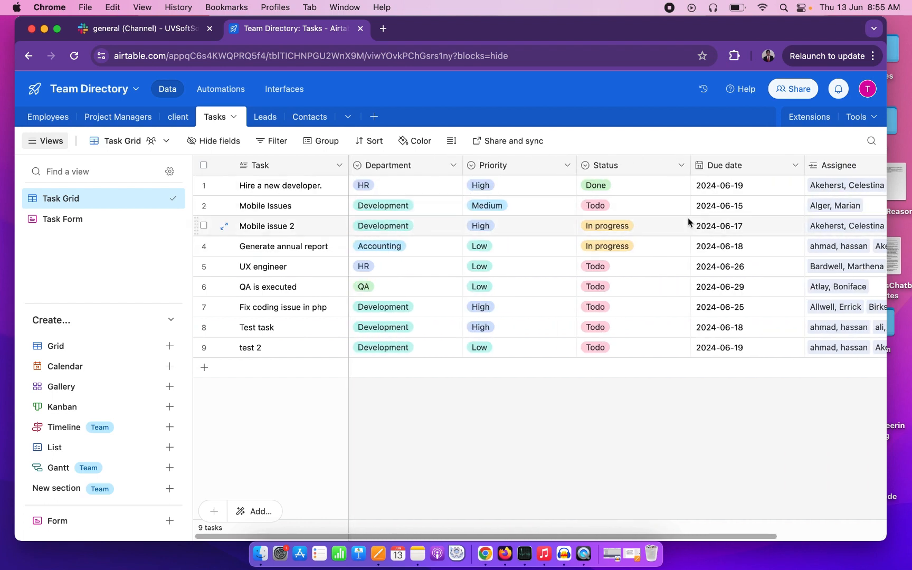
scroll(727, 190, "right", 4)
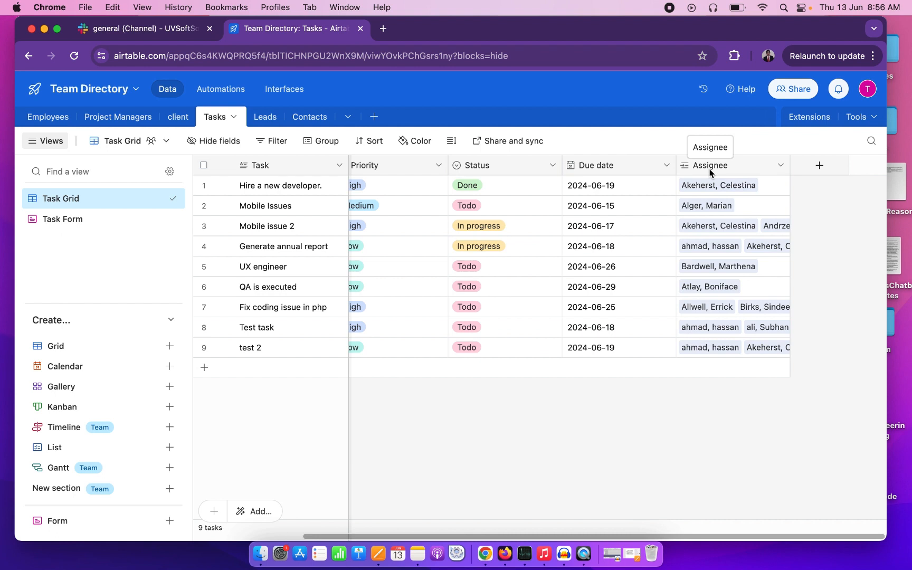
mouse_move(117, 225)
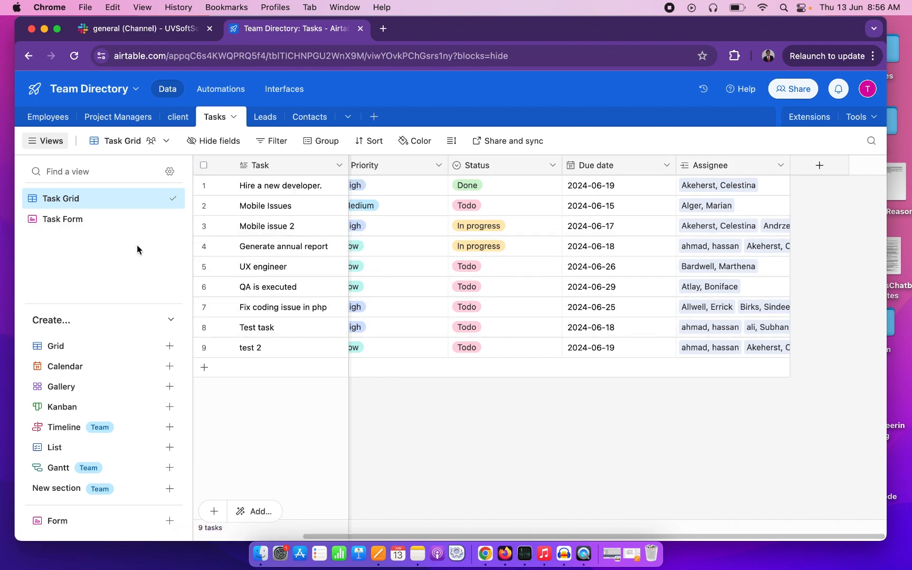
left_click(67, 226)
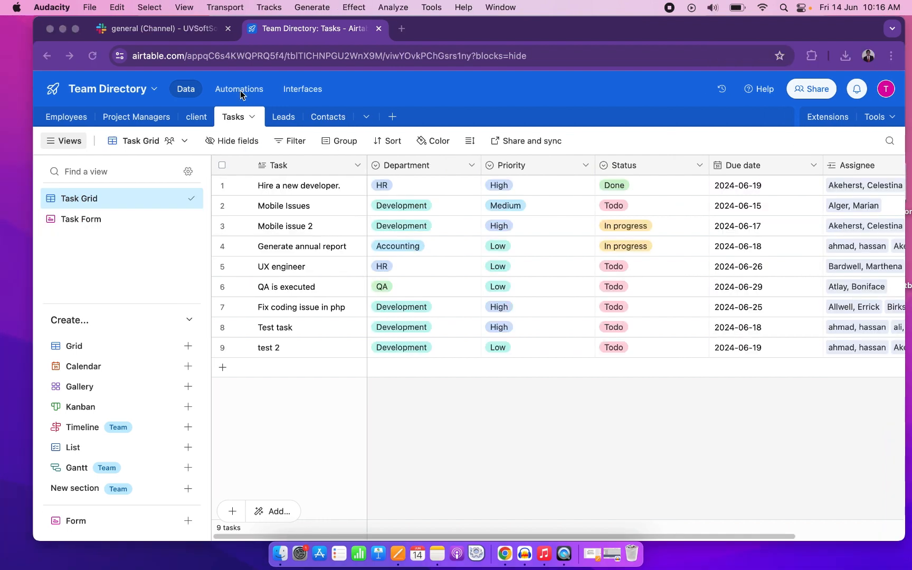
Step: Create a new automation in the Team Directory base and rename it "Task automation"
left_click(241, 93)
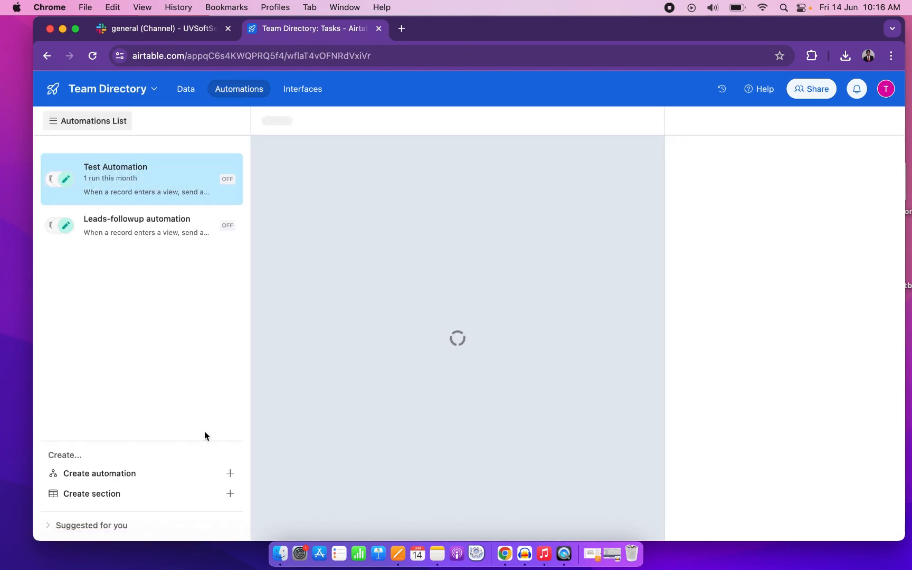
left_click(230, 474)
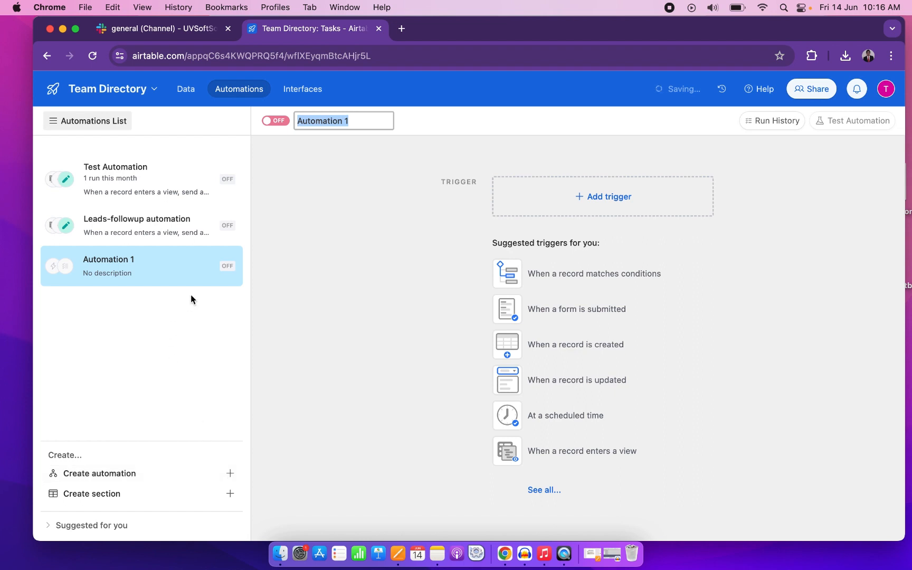
left_click(224, 265)
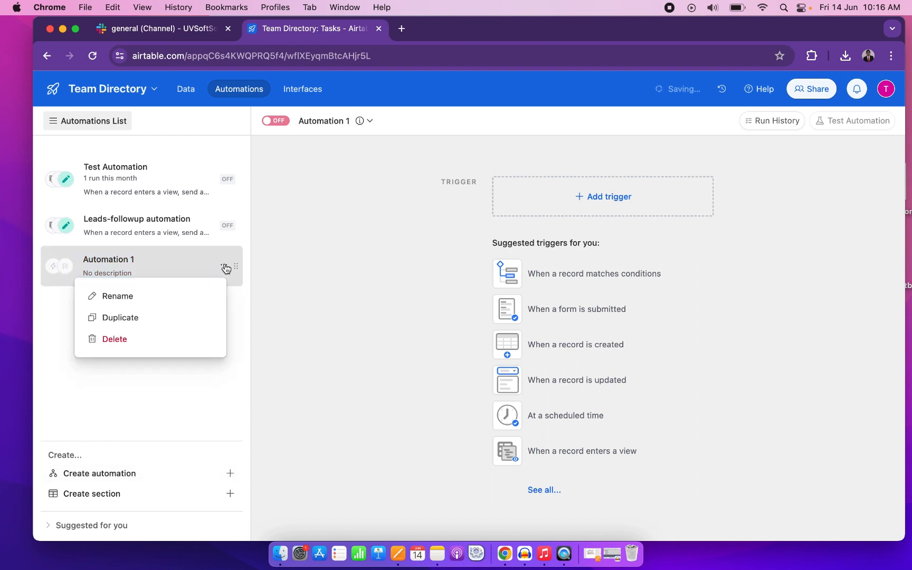
left_click(131, 296)
type("\\t")
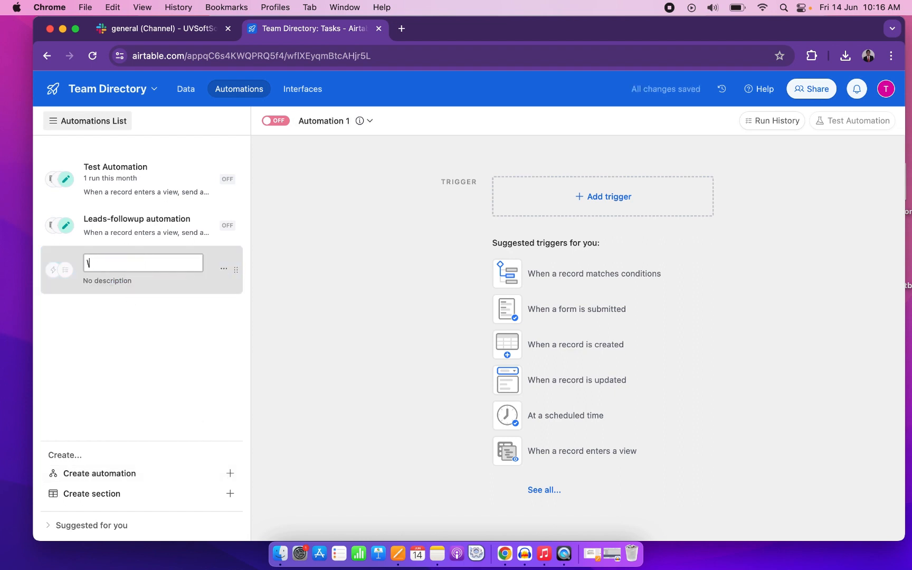
key("BackSpace")
key("BackSpace")
type("Task a")
type("u")
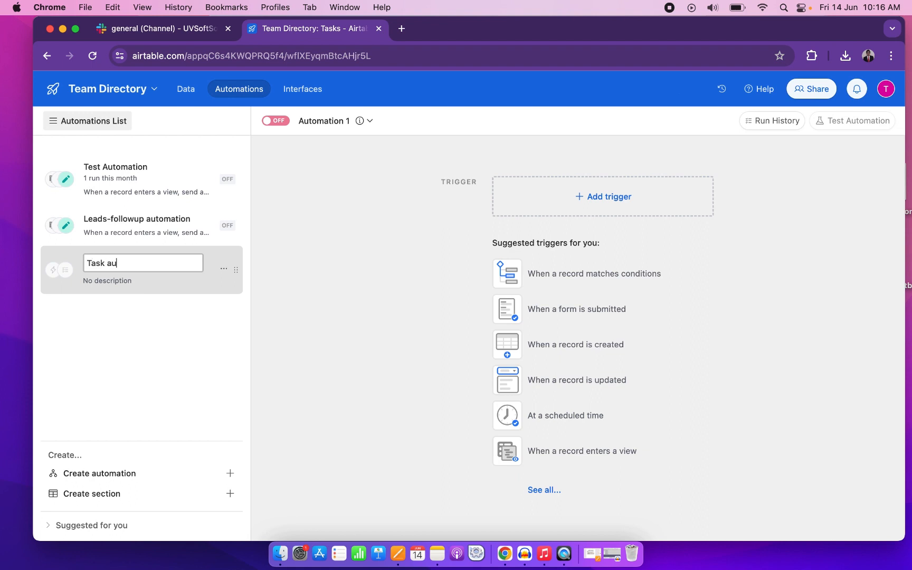
type("tomation")
key("Return")
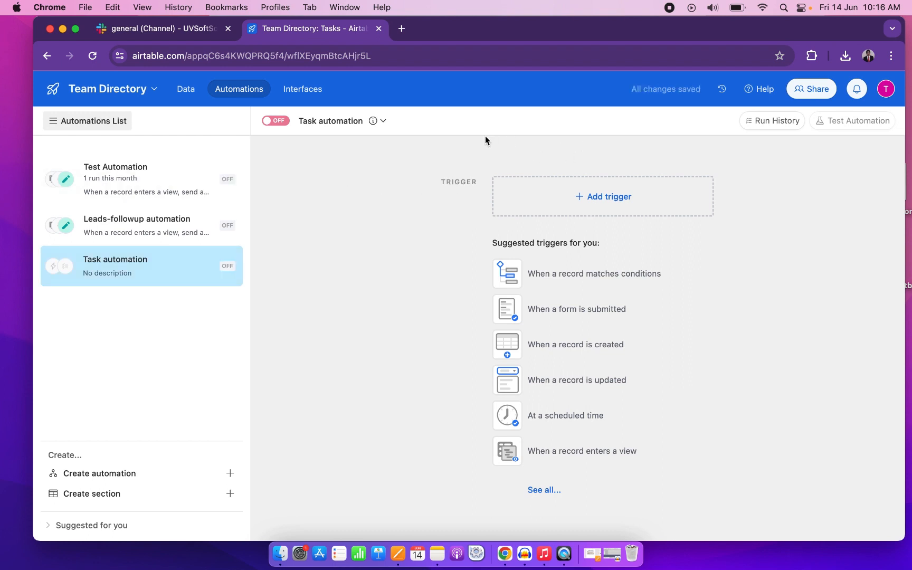
Step: Add a "When a form is submitted" trigger using the Tasks table and its Task Form
left_click(610, 198)
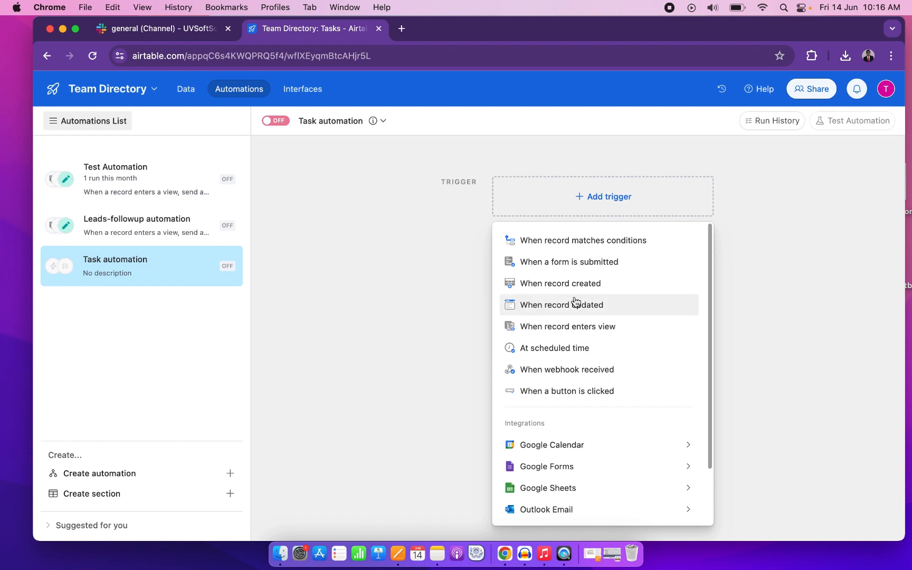
left_click(575, 265)
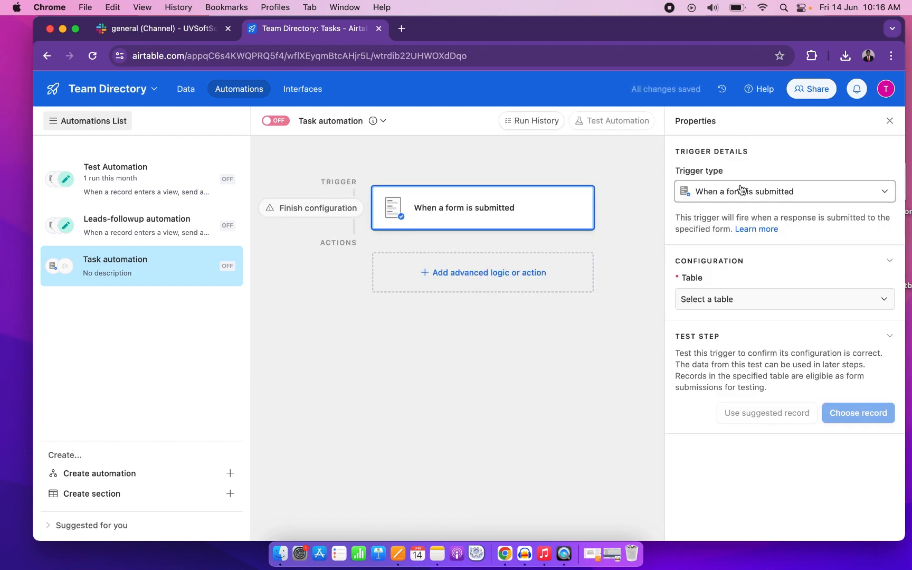
left_click(720, 304)
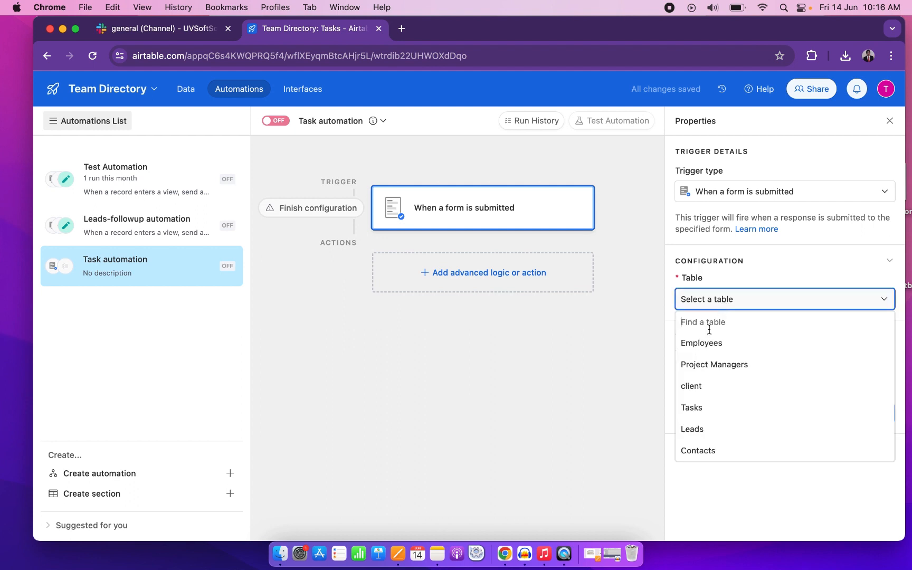
left_click(696, 407)
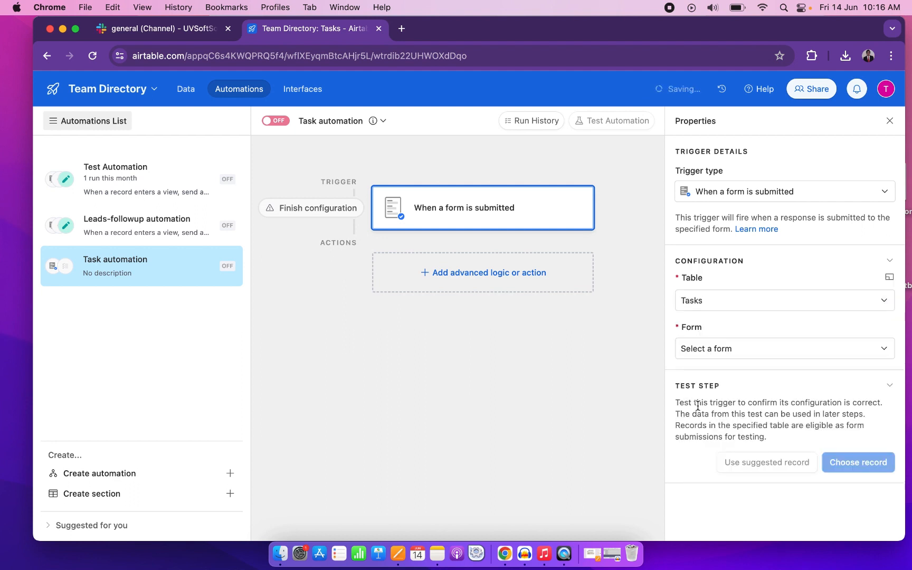
left_click(752, 351)
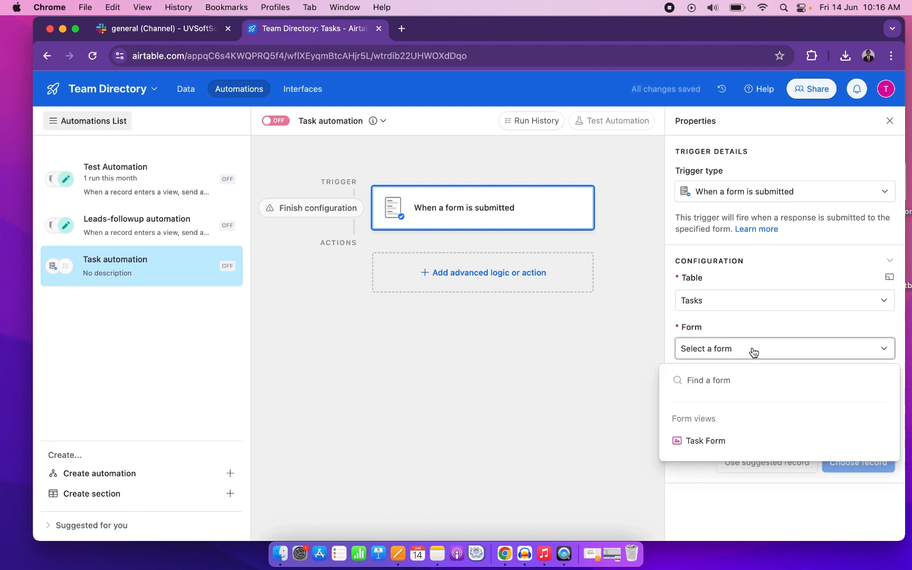
left_click(704, 440)
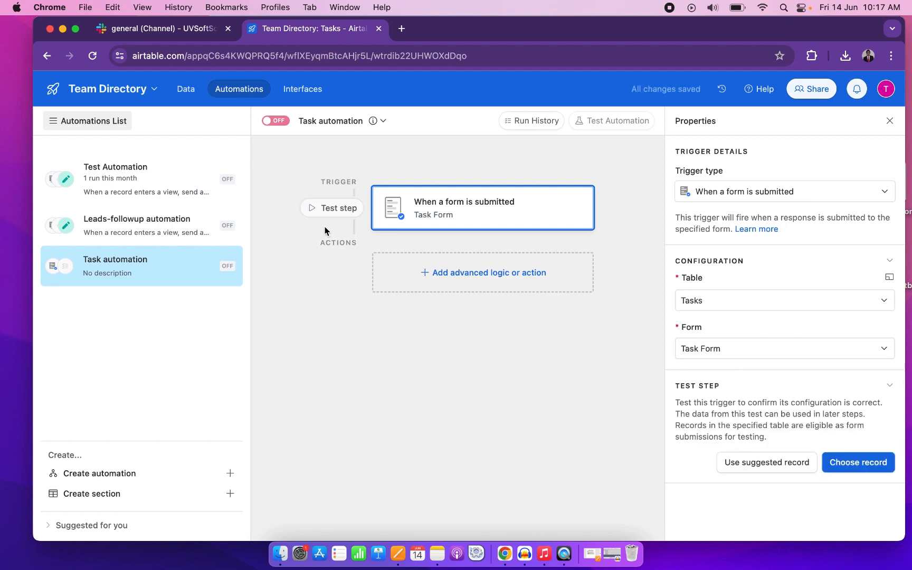
Step: Test the trigger with the "Hire a new developer." record and review the field values in its results
left_click(313, 208)
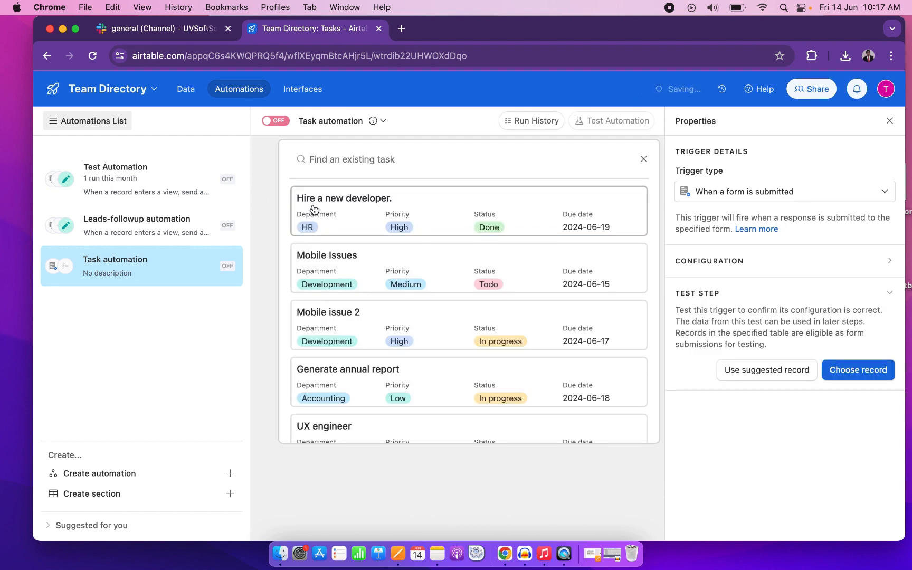
scroll(415, 309, "down", 2)
scroll(414, 309, "down", 3)
scroll(533, 234, "up", 5)
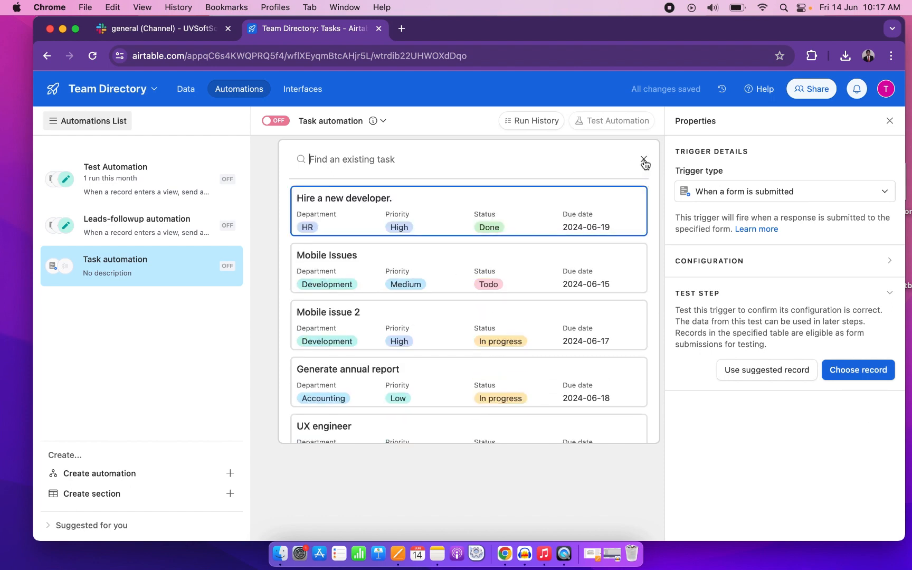
left_click(415, 216)
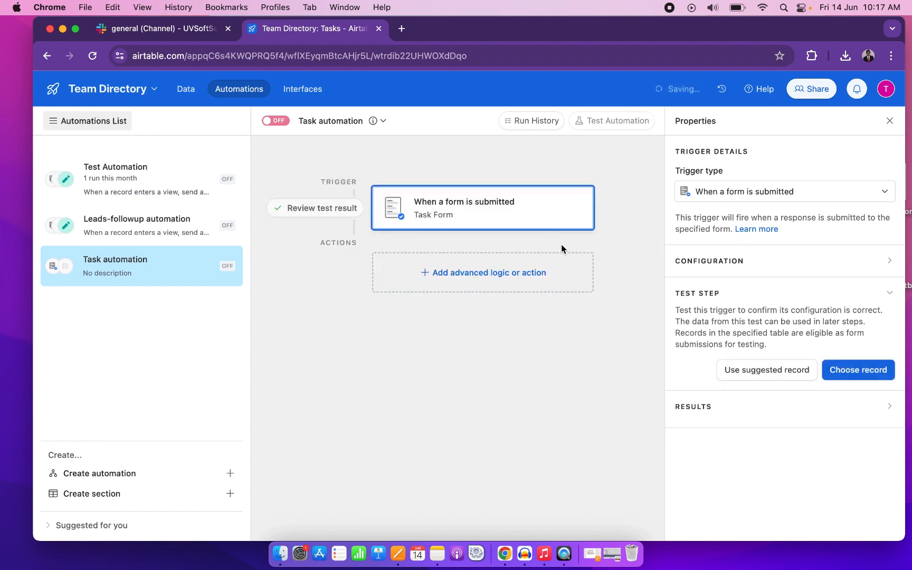
scroll(780, 457, "down", 3)
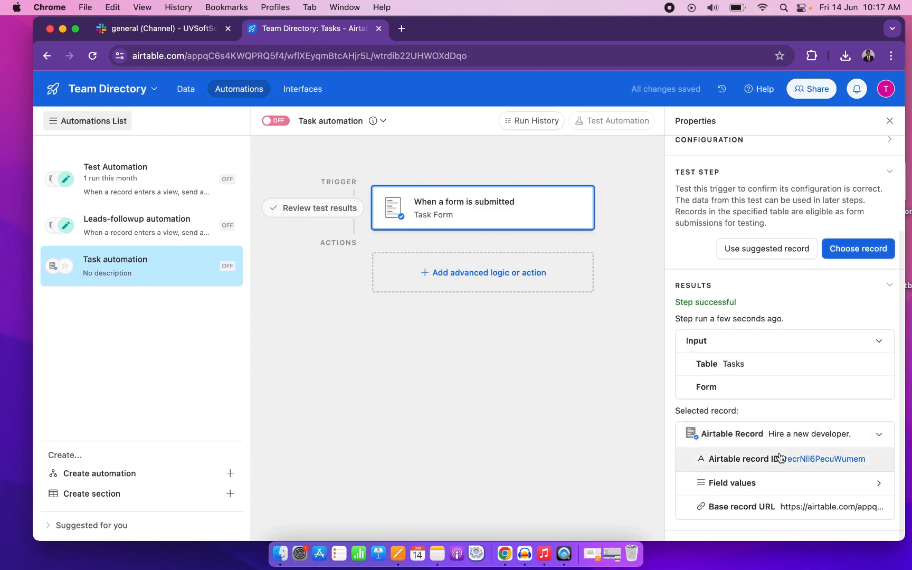
left_click(766, 483)
scroll(766, 485, "down", 2)
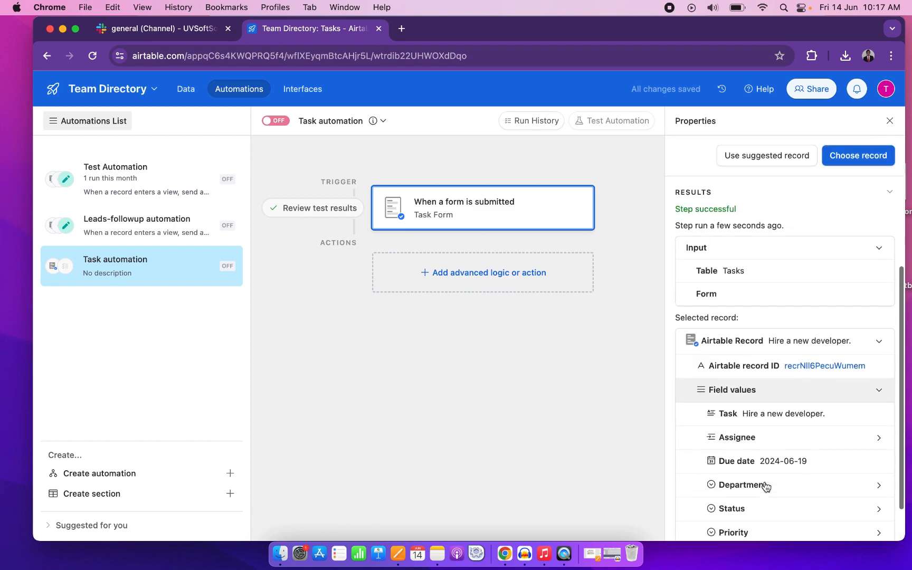
scroll(766, 484, "up", 3)
Step: Add a repeating group after the trigger, using the form submission's Assignee field as its input list
left_click(433, 273)
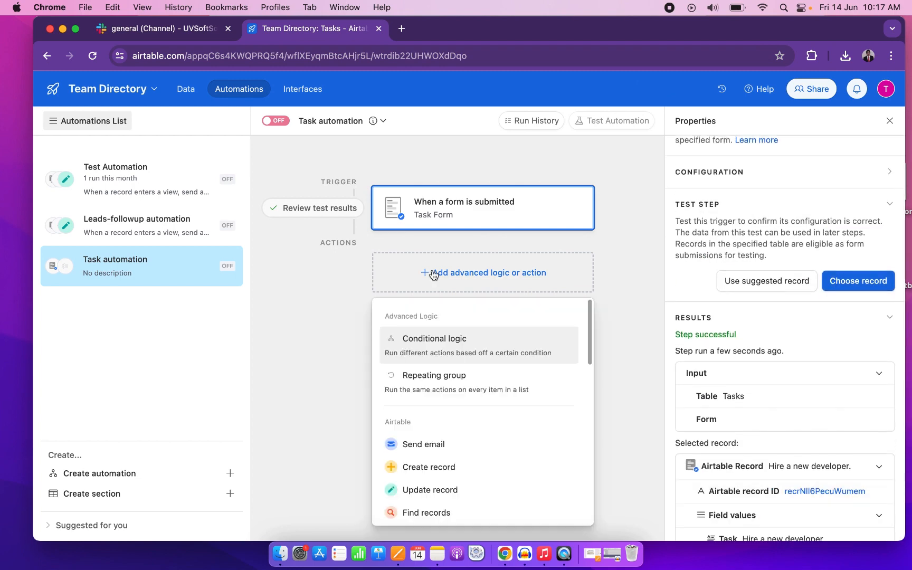
left_click(432, 393)
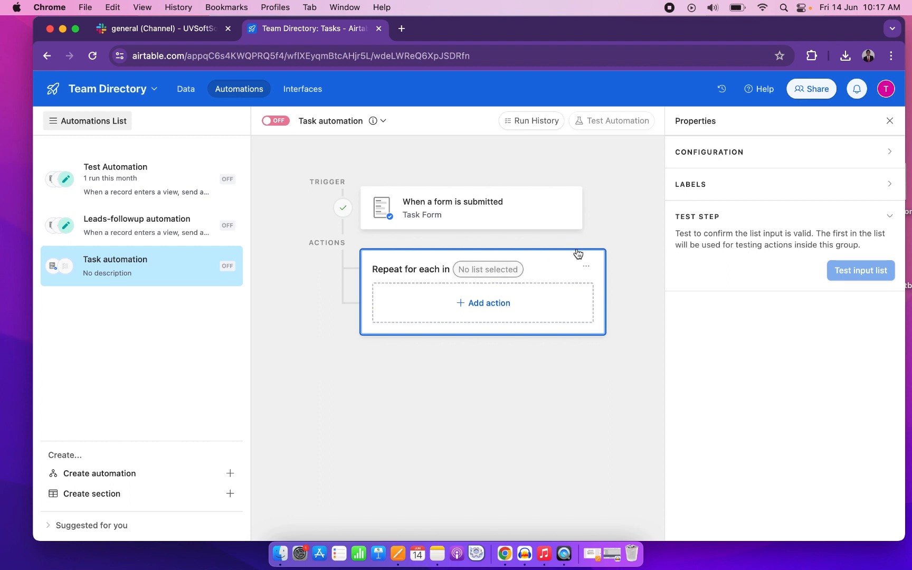
left_click(698, 154)
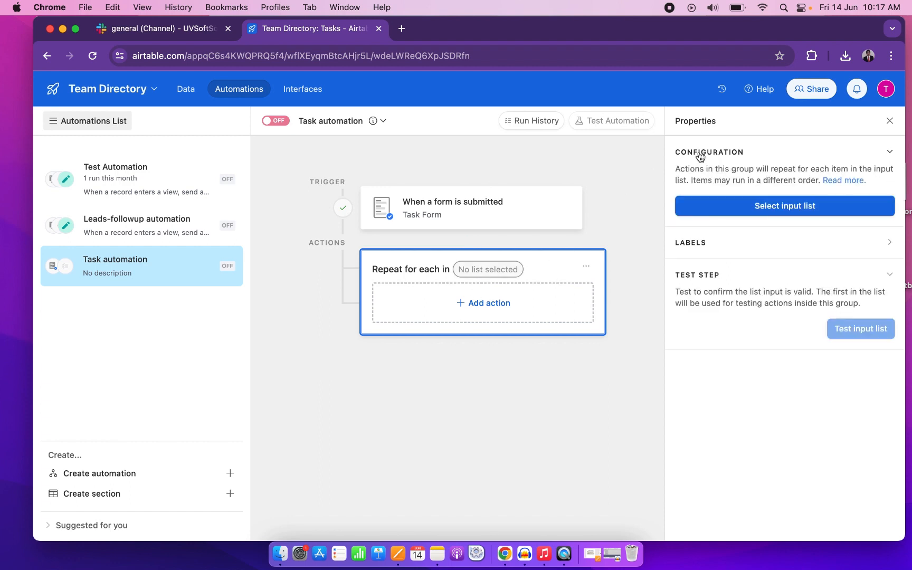
left_click(741, 207)
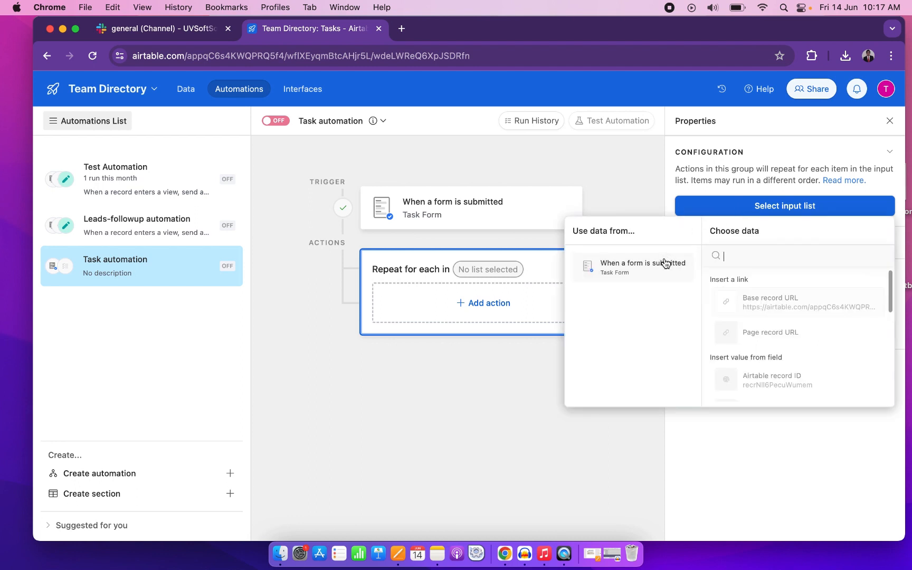
scroll(760, 312, "down", 2)
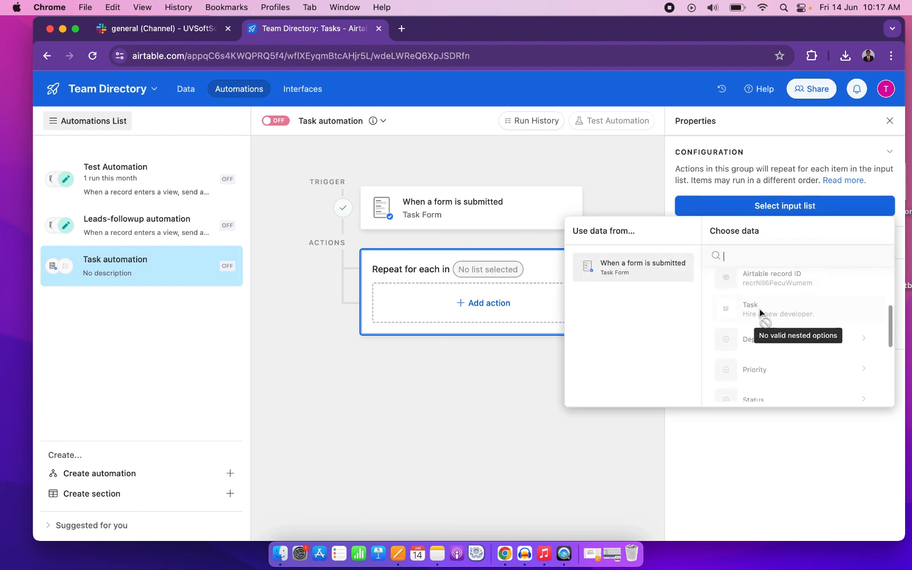
scroll(760, 308, "down", 1)
scroll(766, 337, "down", 5)
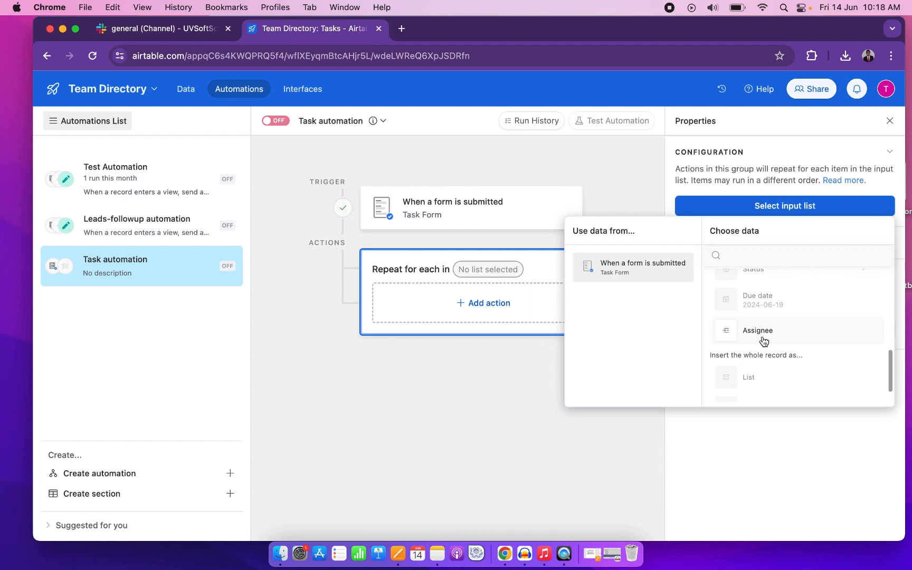
left_click(760, 331)
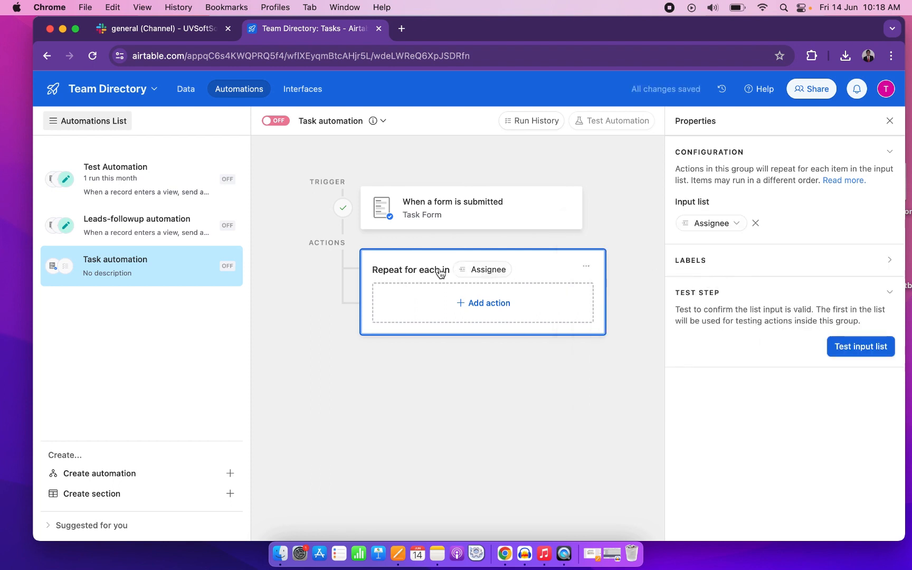
Step: Test the repeating group's input list and inspect the first item in the results
left_click(841, 353)
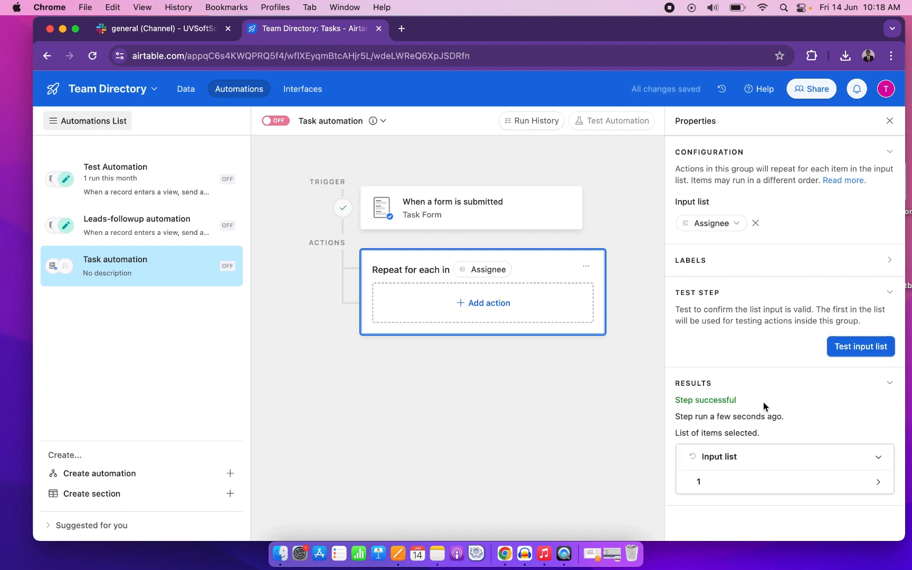
left_click(733, 487)
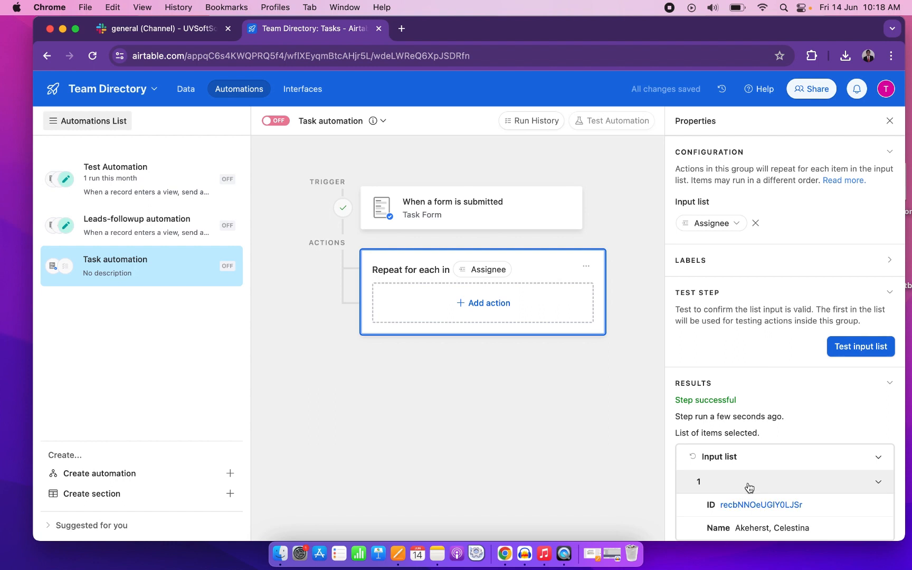
scroll(750, 484, "down", 1)
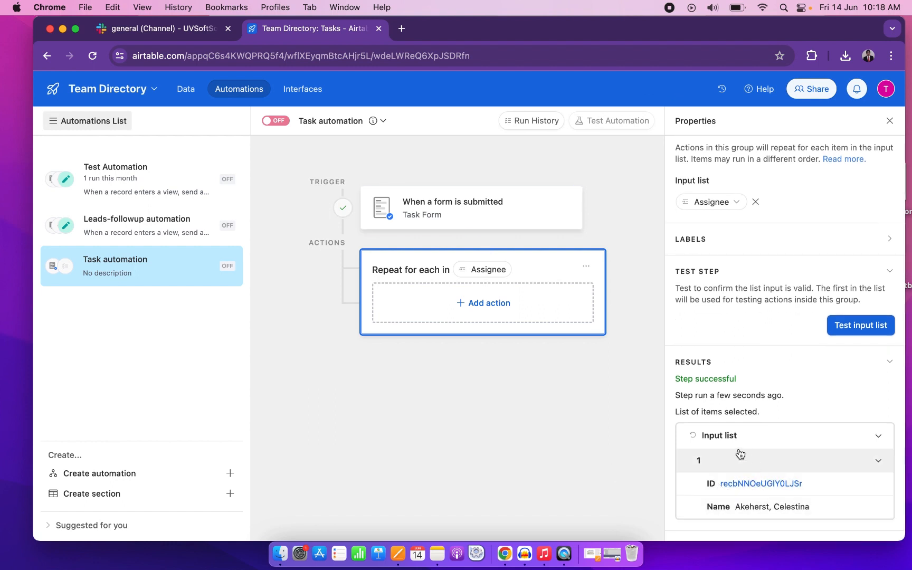
left_click(411, 206)
left_click(342, 269)
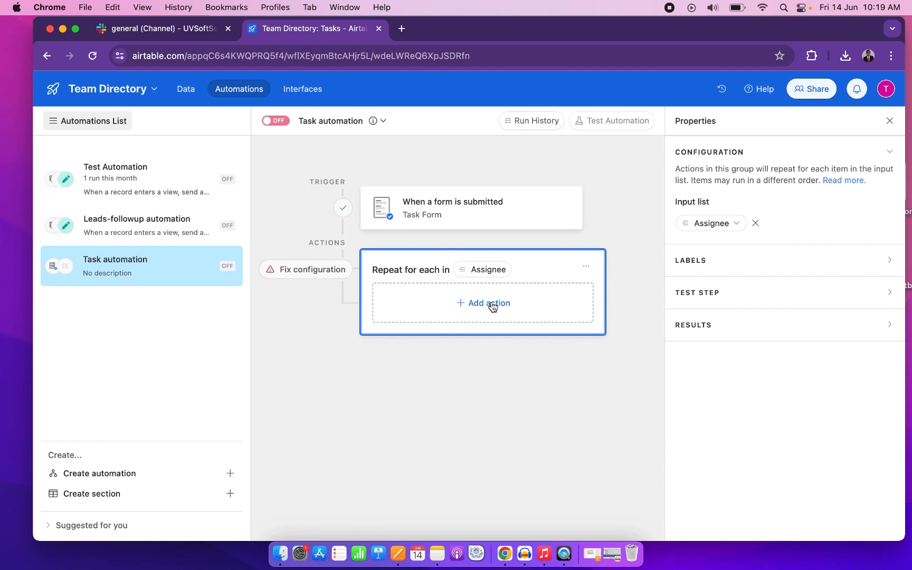
Step: Add a Slack "Send message" action inside the repeating group
left_click(486, 305)
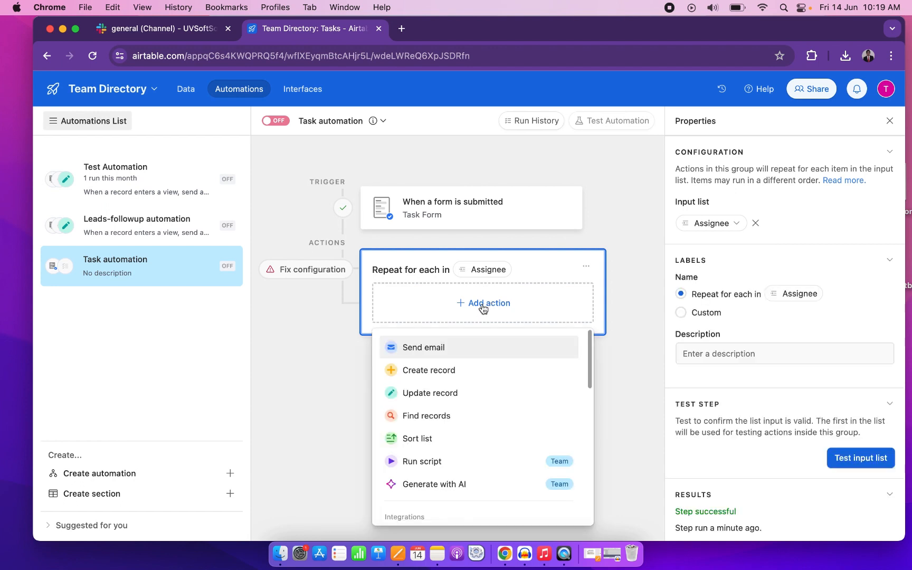
scroll(462, 362, "down", 5)
mouse_move(428, 381)
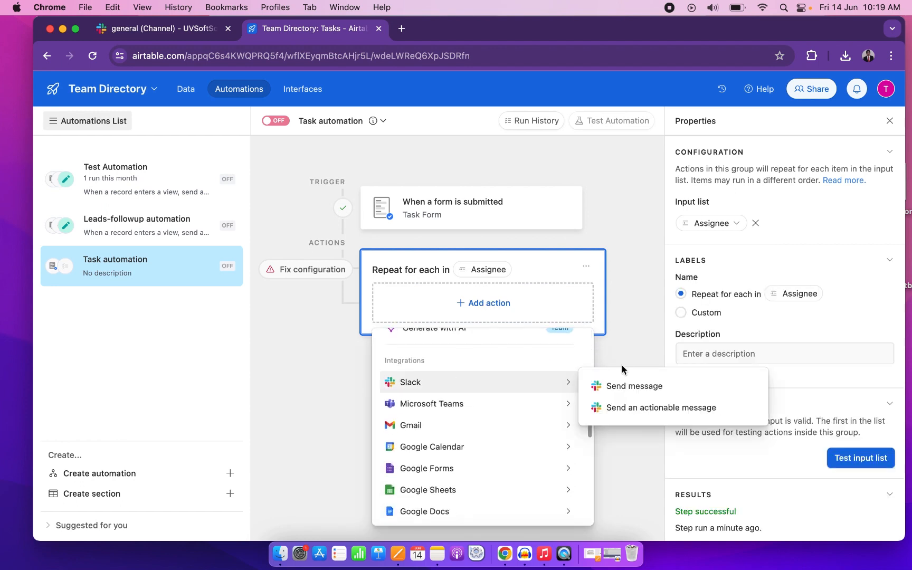
left_click(624, 391)
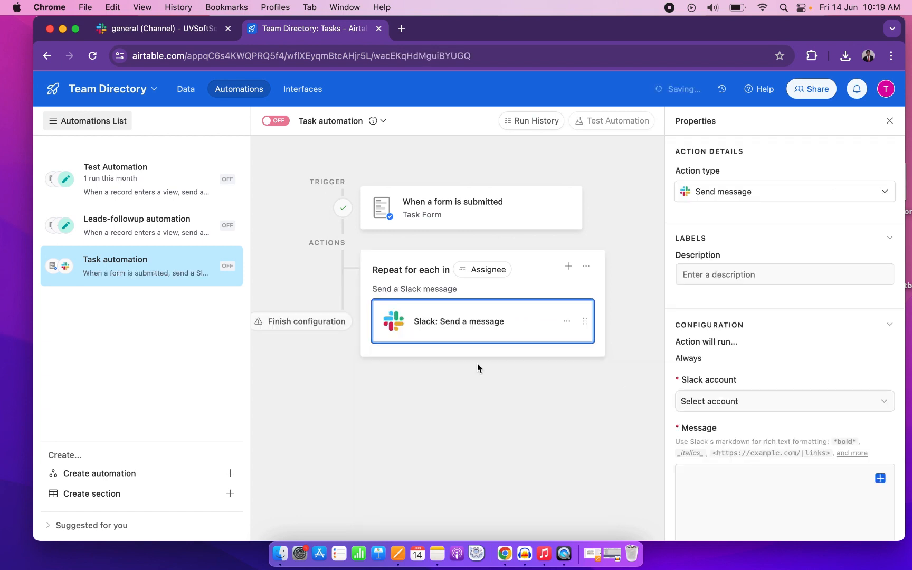
Step: Set the Slack action to use the connected Slack account and post to the general channel
left_click(737, 350)
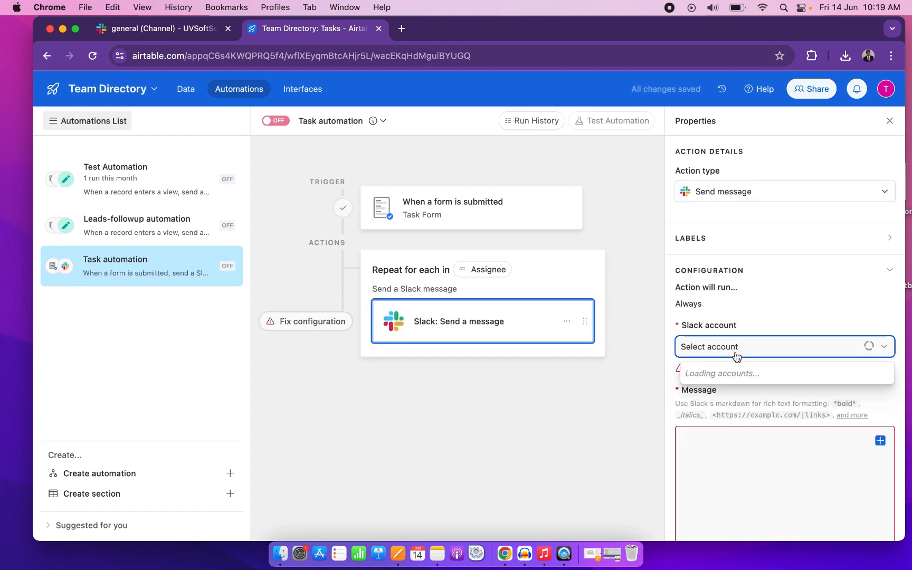
left_click(744, 396)
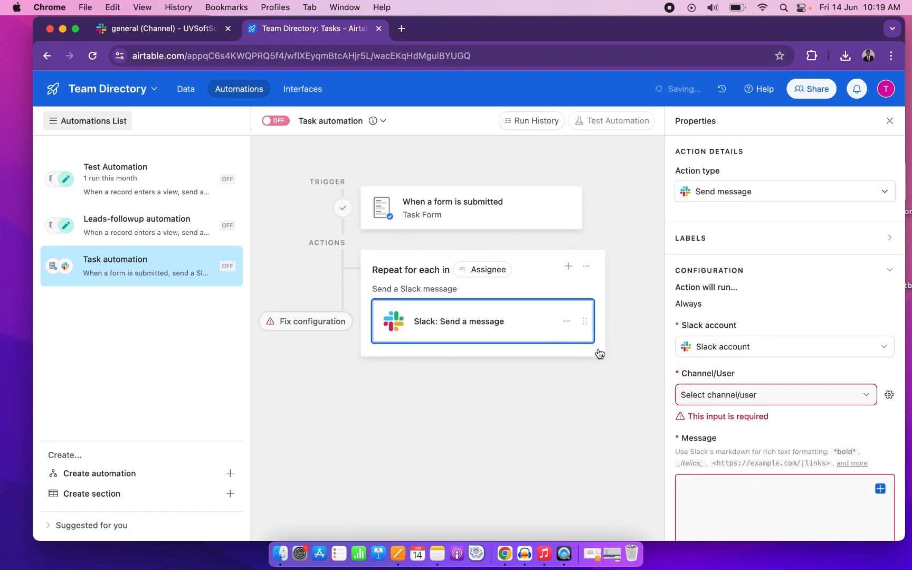
scroll(704, 393, "down", 1)
scroll(703, 393, "down", 1)
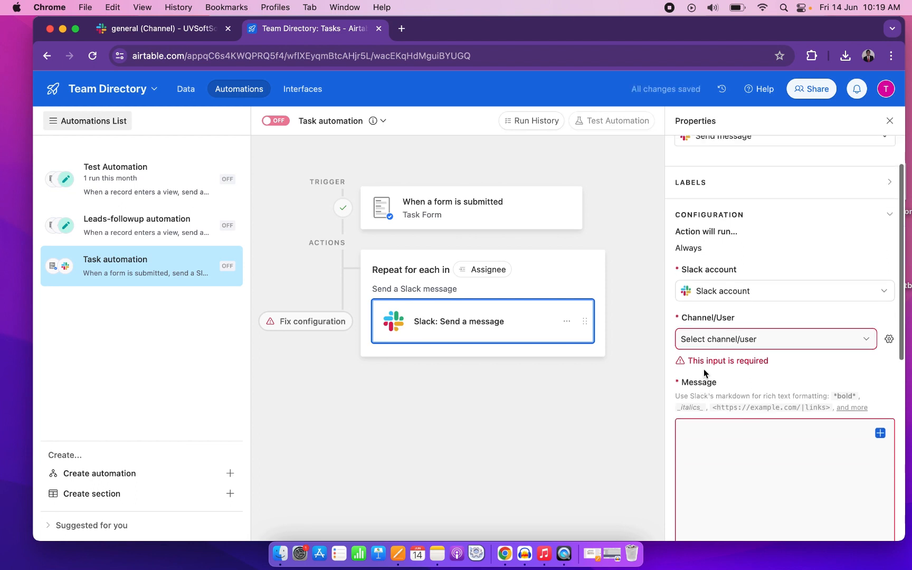
left_click(747, 344)
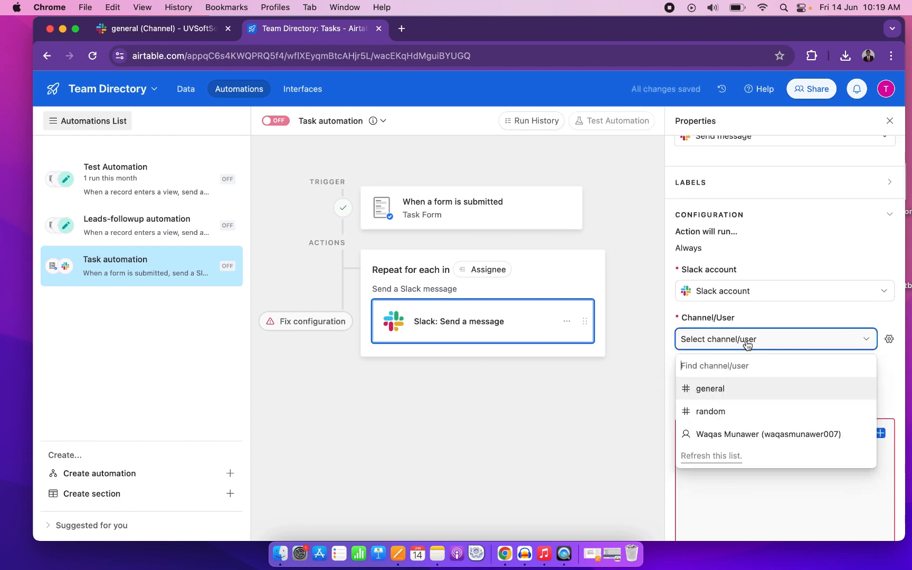
left_click(708, 390)
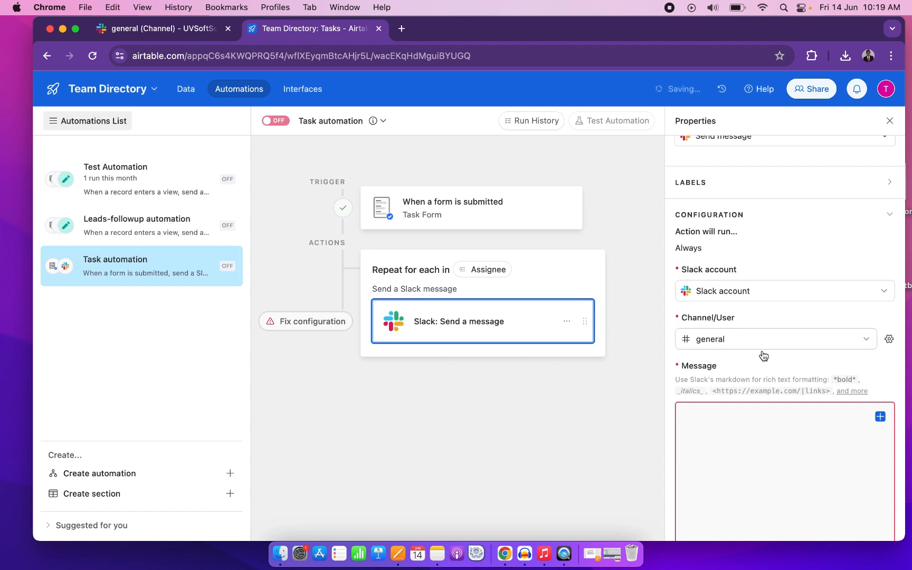
Step: Begin the Slack message with the current item's Name in bold, followed by "A New task is assigned to you."
left_click(711, 427)
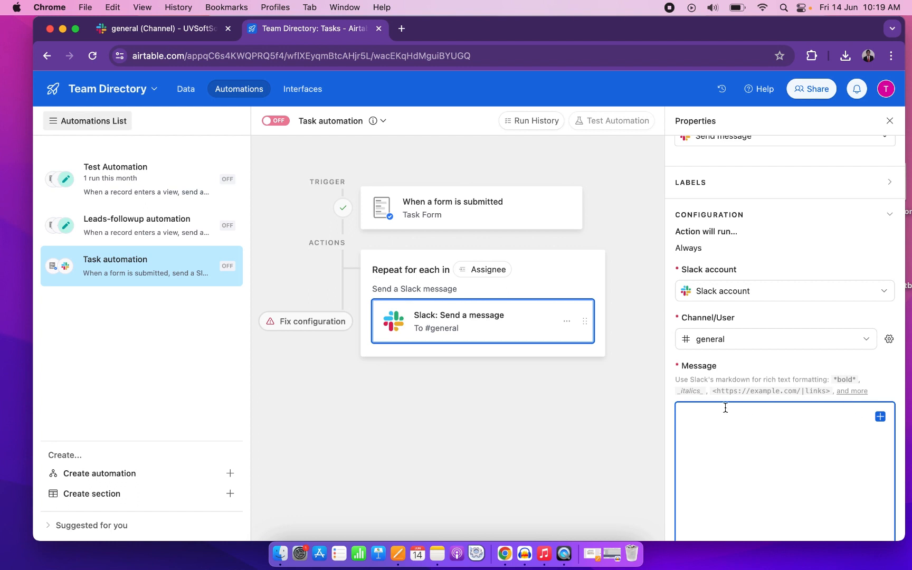
type("**")
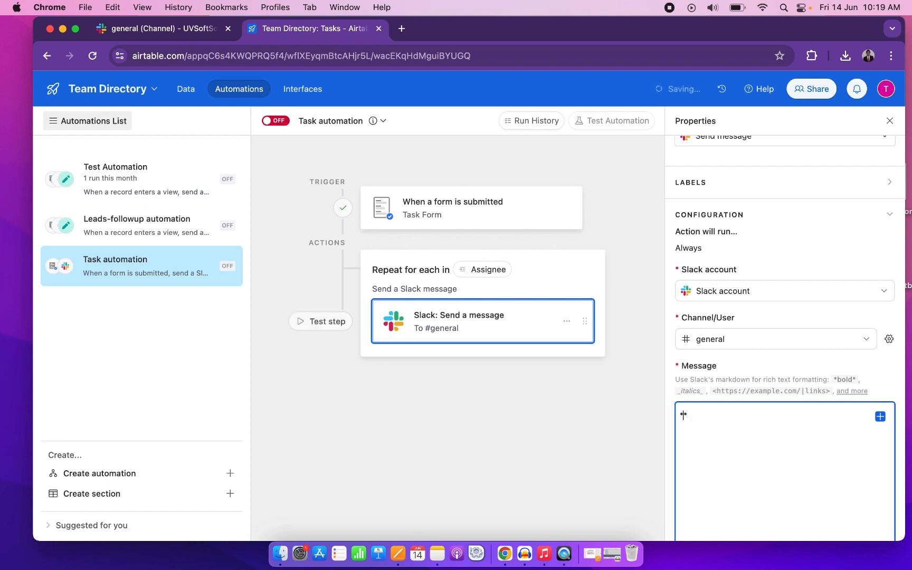
type("N")
left_click(880, 415)
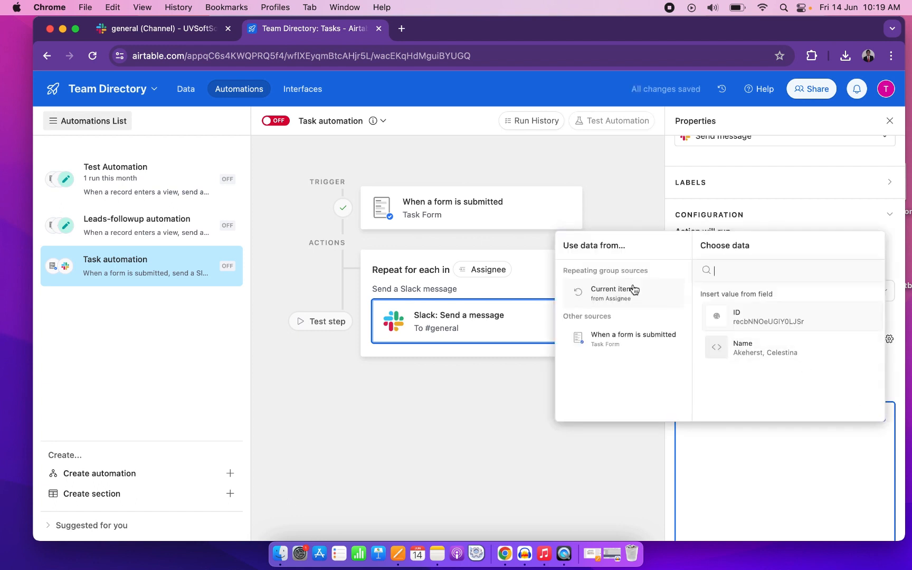
left_click(730, 343)
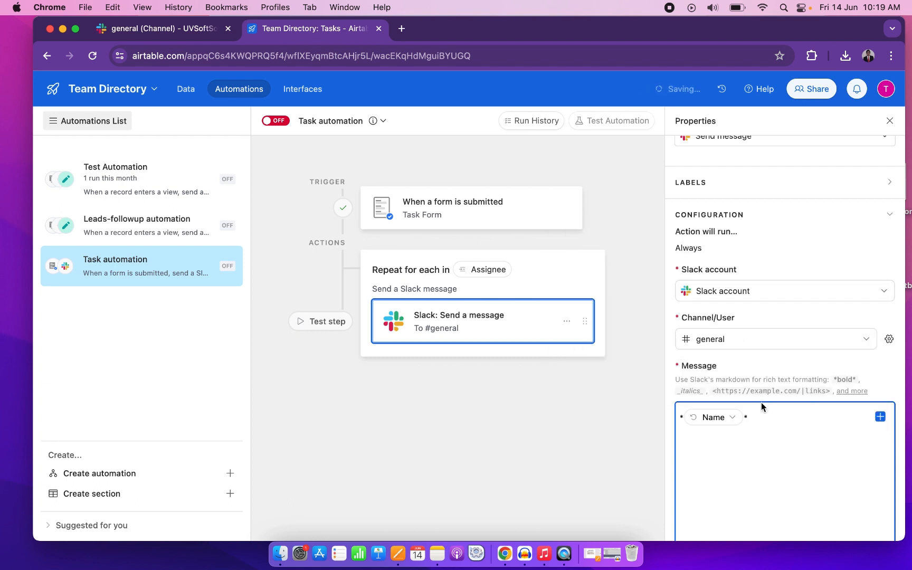
type("A New task is assigned too y")
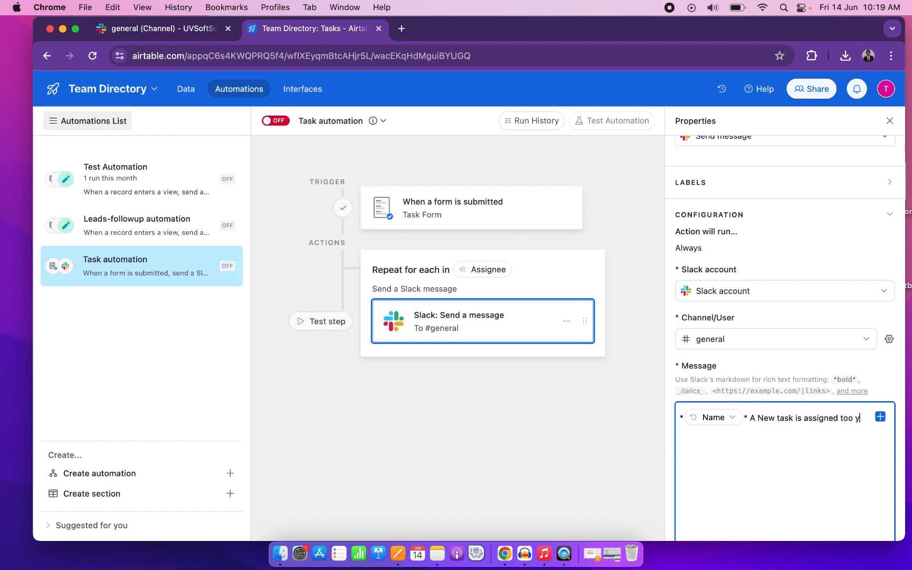
type(" yo")
Step: Add a link on a new message line, using the form submission's Base record URL with the label "Task Details"
type("<>")
left_click(881, 417)
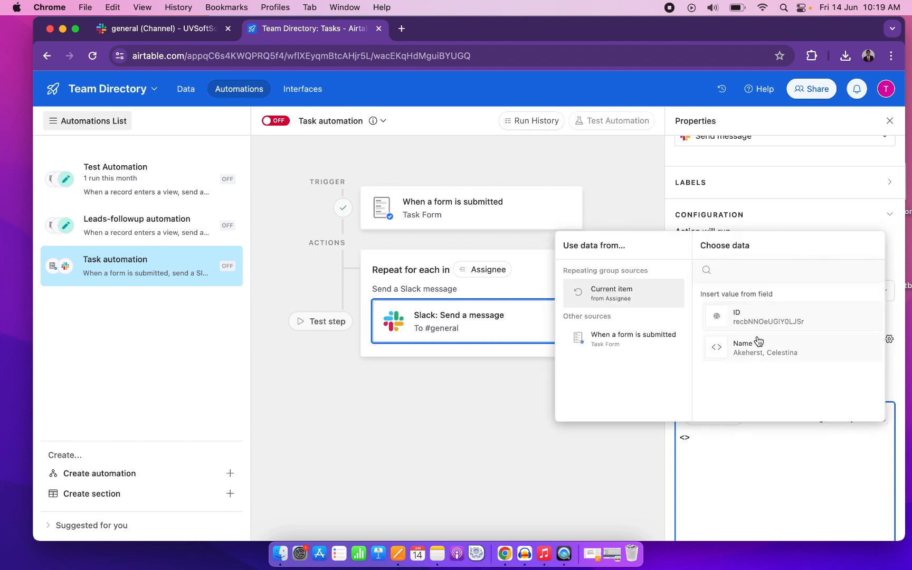
left_click(629, 336)
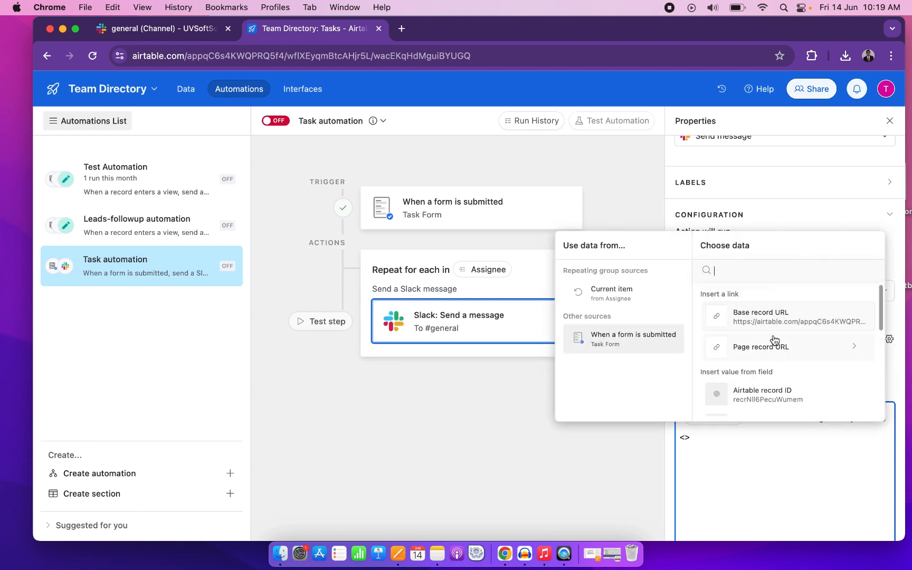
left_click(756, 316)
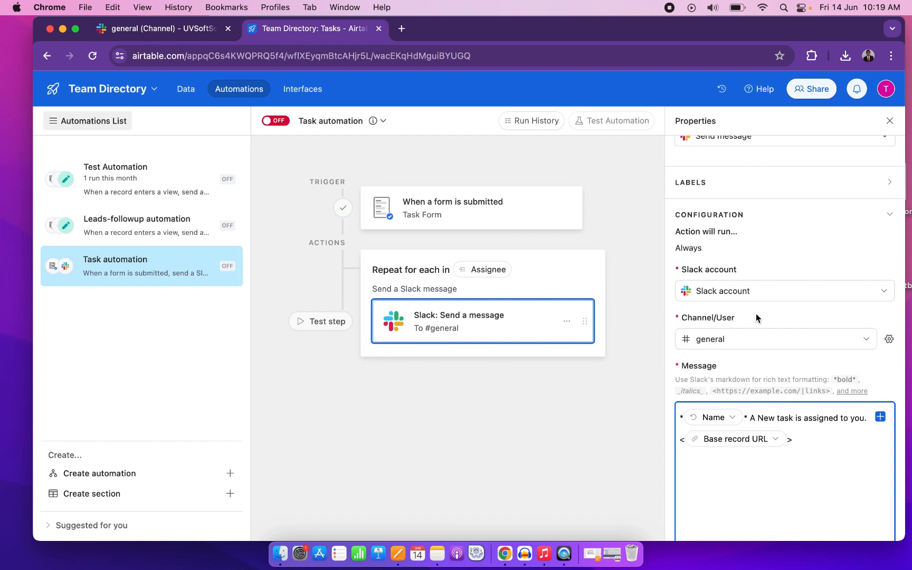
type("Task Details")
Step: Set the Slack message's bot name to Airtable and disable link unfurling
scroll(777, 457, "down", 4)
scroll(777, 458, "down", 3)
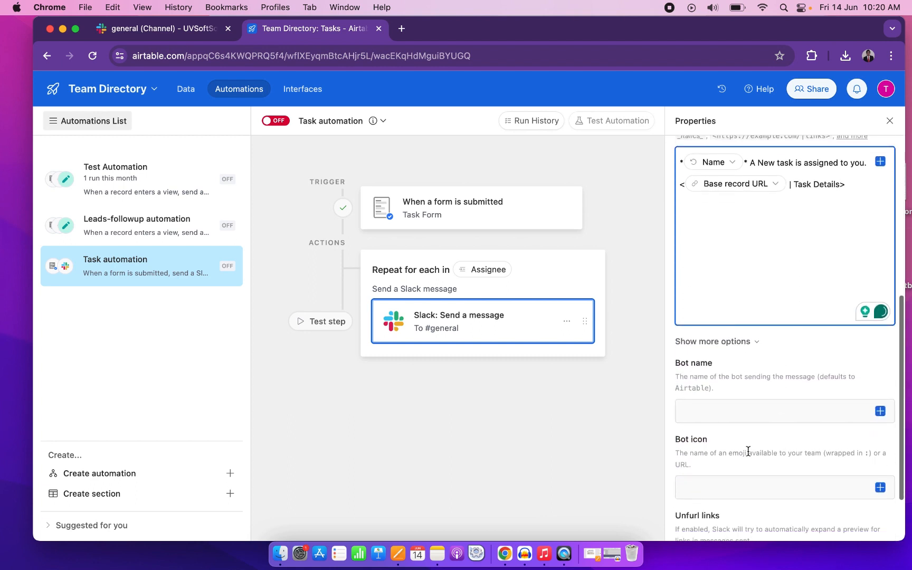
left_click(694, 414)
type("Airtable")
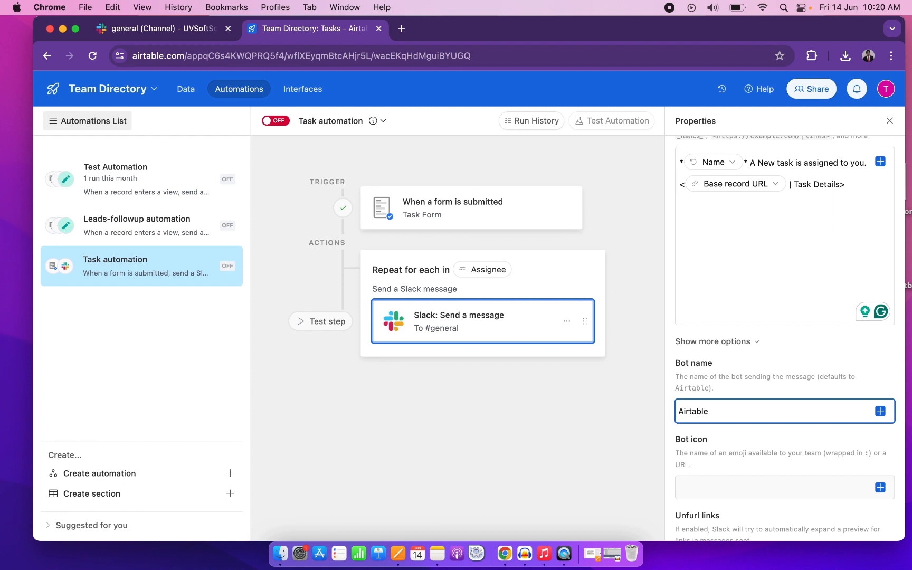
scroll(728, 443, "down", 2)
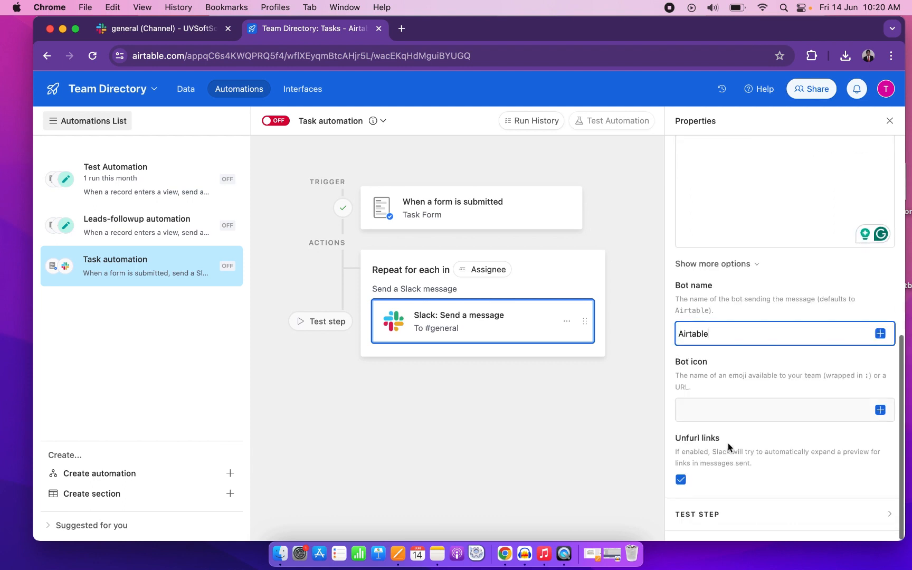
left_click(682, 480)
scroll(721, 390, "up", 5)
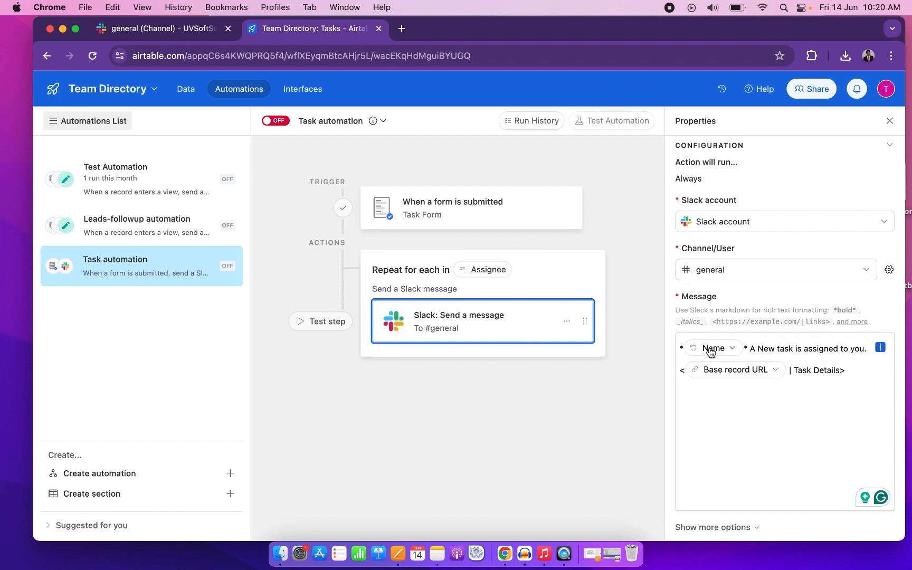
Step: Test the Slack action by generating a message preview, close it, and turn on the Task automation
left_click(414, 279)
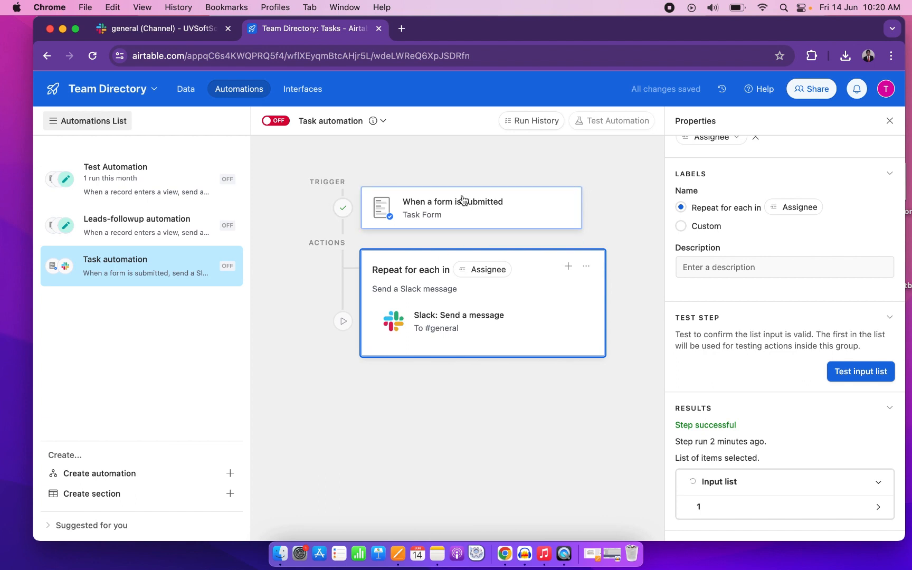
left_click(446, 314)
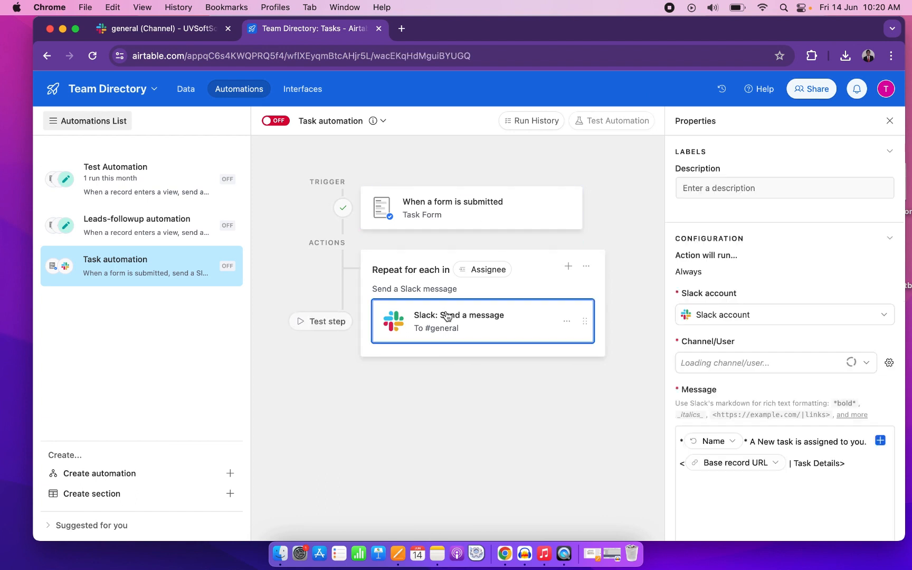
left_click(324, 323)
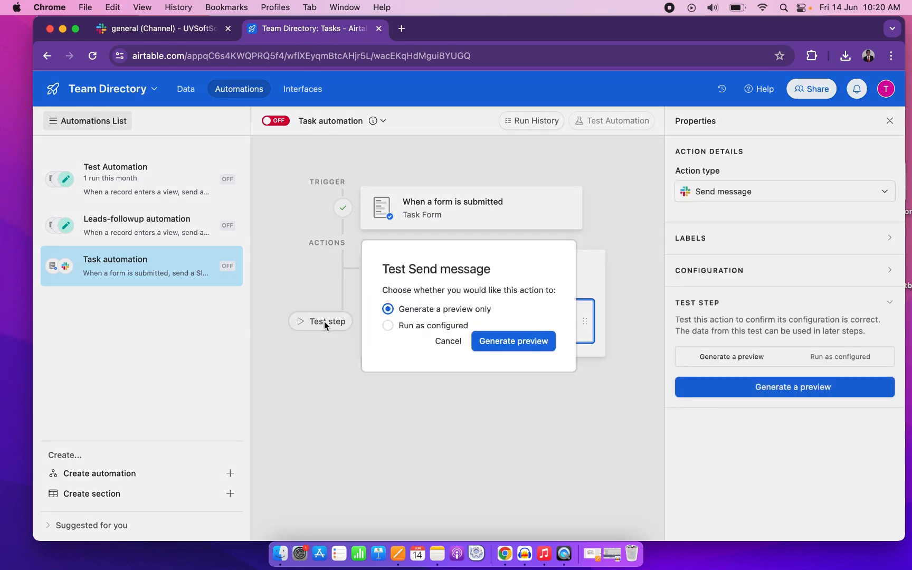
left_click(500, 341)
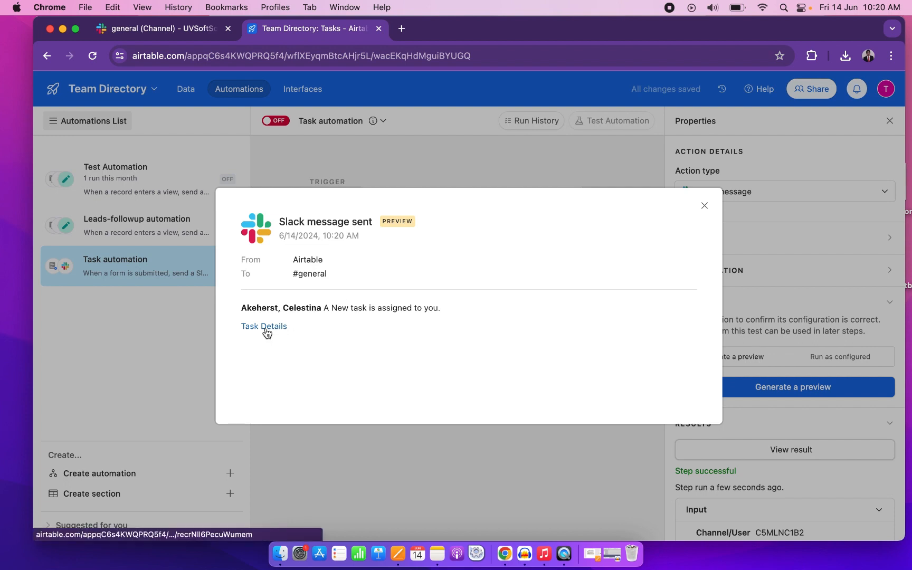
left_click(705, 205)
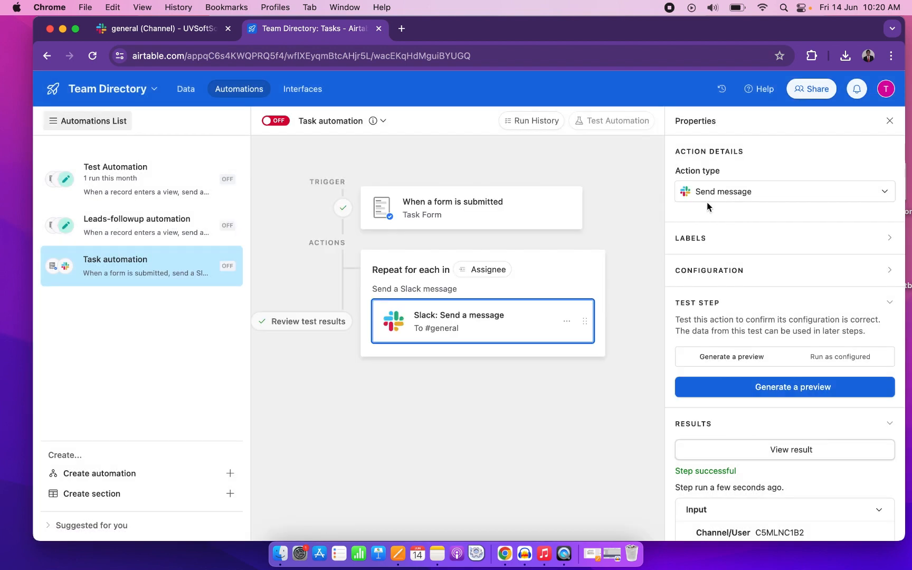
left_click(286, 123)
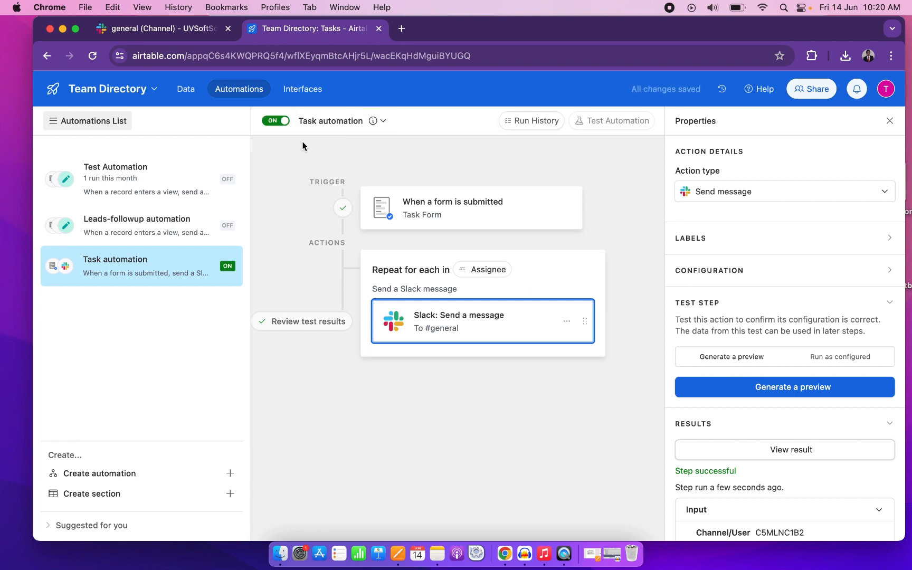
Step: Open the Task Form view of the Tasks table as a live form ready to fill in
left_click(192, 95)
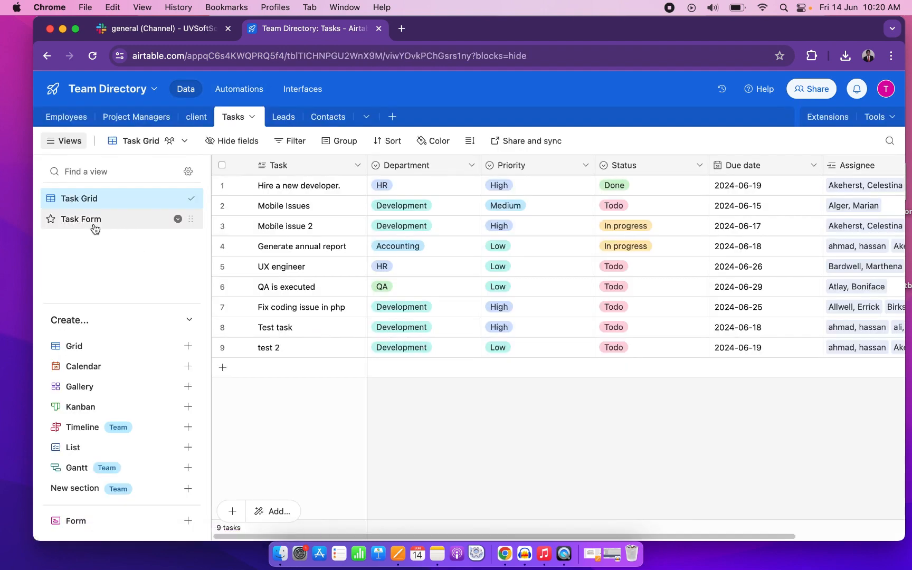
left_click(96, 228)
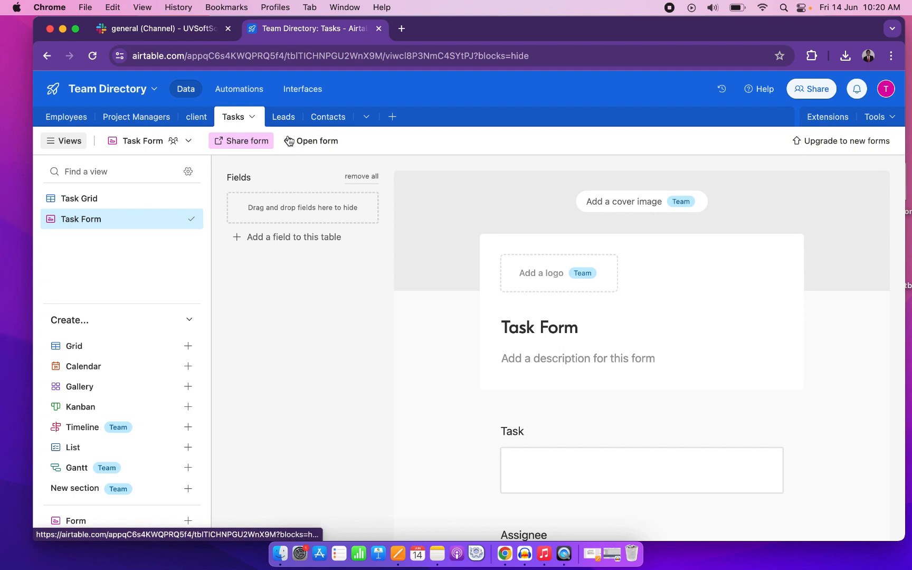
left_click(308, 140)
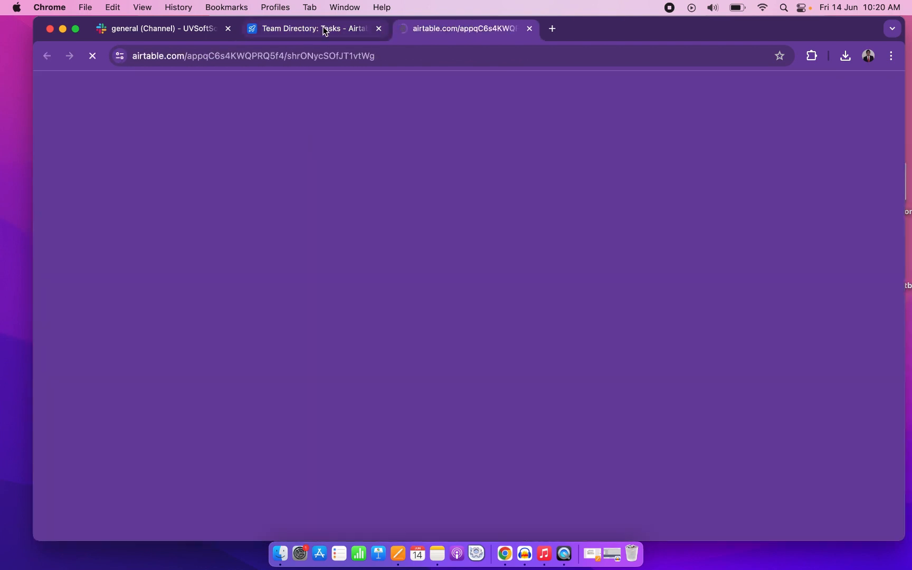
left_click(313, 33)
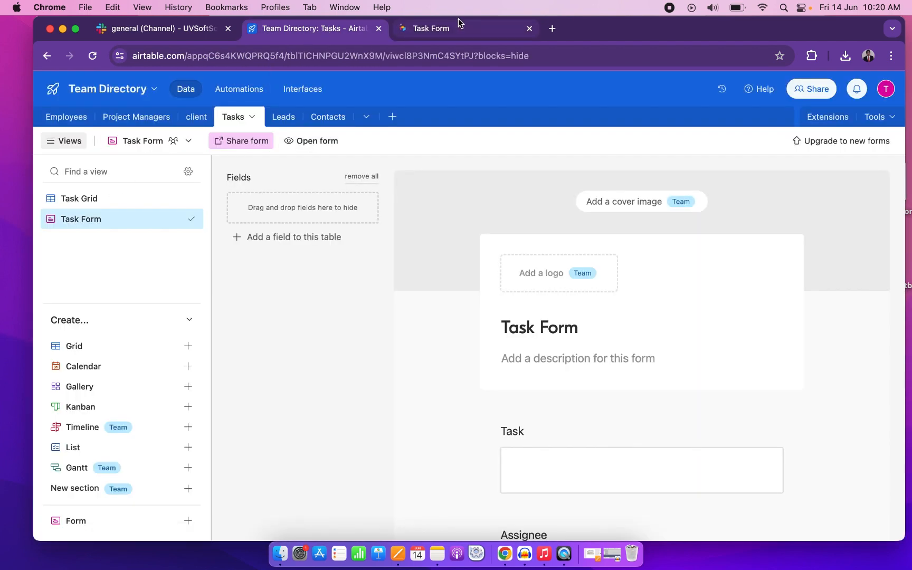
left_click(458, 24)
Step: Enter "PHP issues" as the task and add two employees as its assignees
left_click(335, 229)
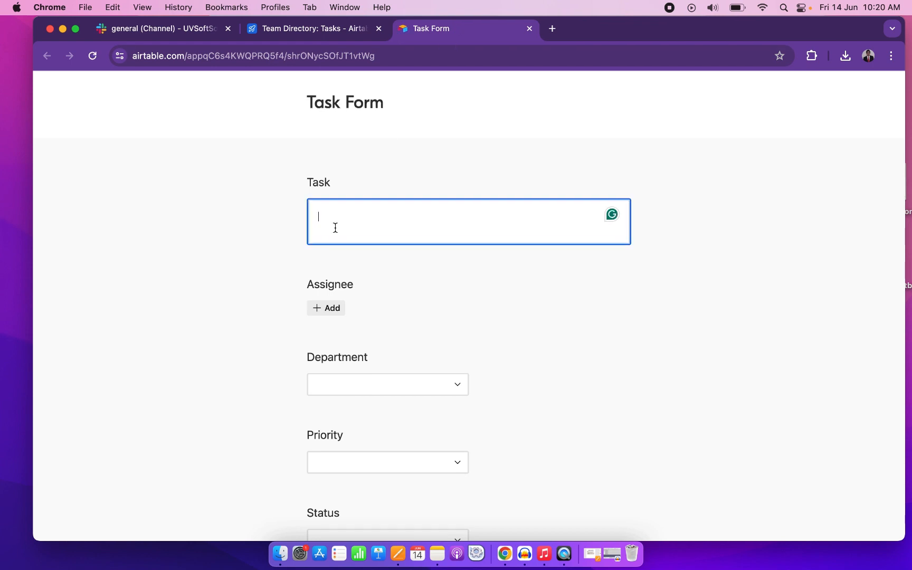
type("PHP os")
type("issues")
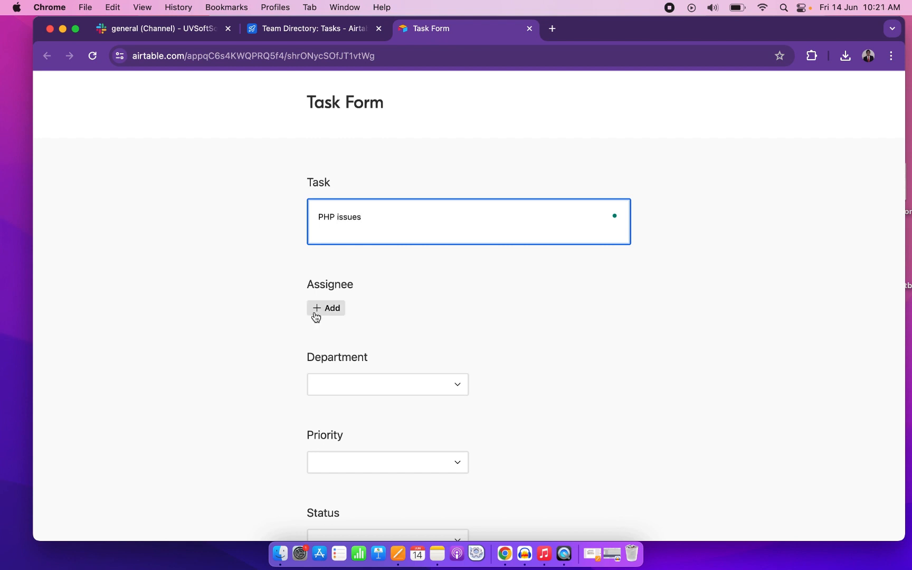
left_click(312, 314)
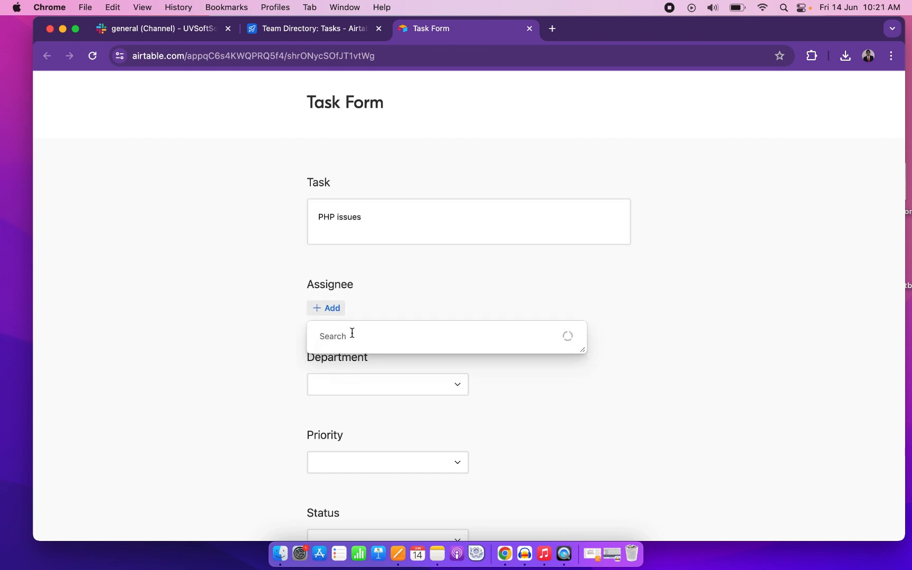
scroll(348, 380, "down", 2)
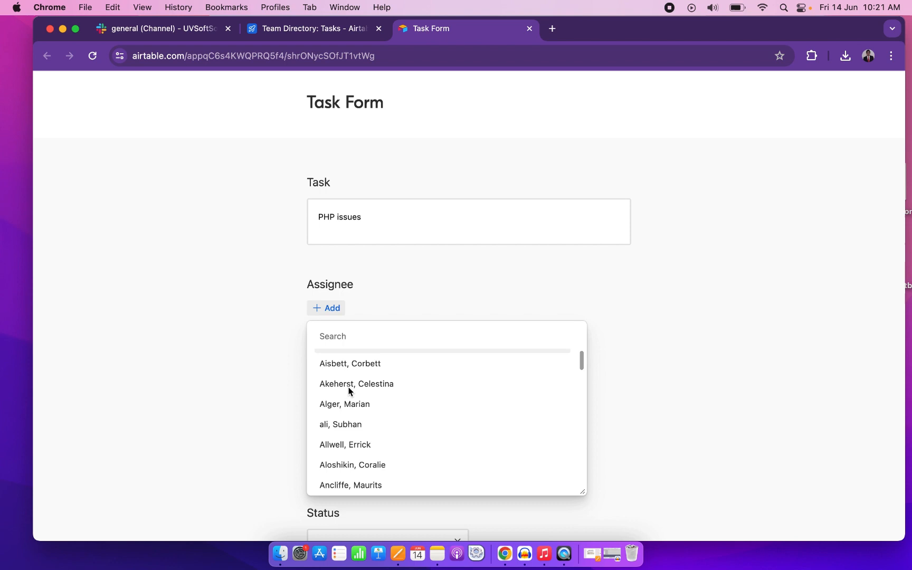
left_click(340, 424)
left_click(332, 343)
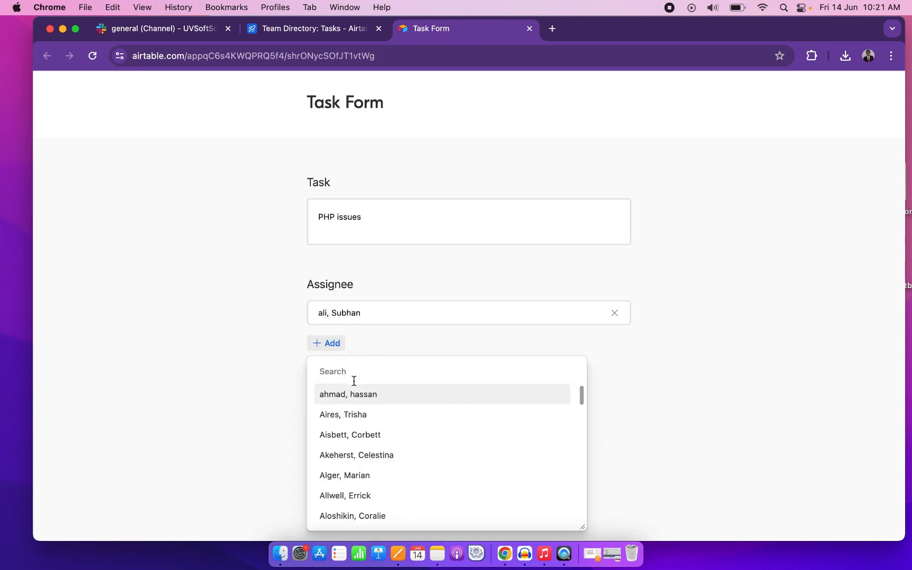
left_click(349, 475)
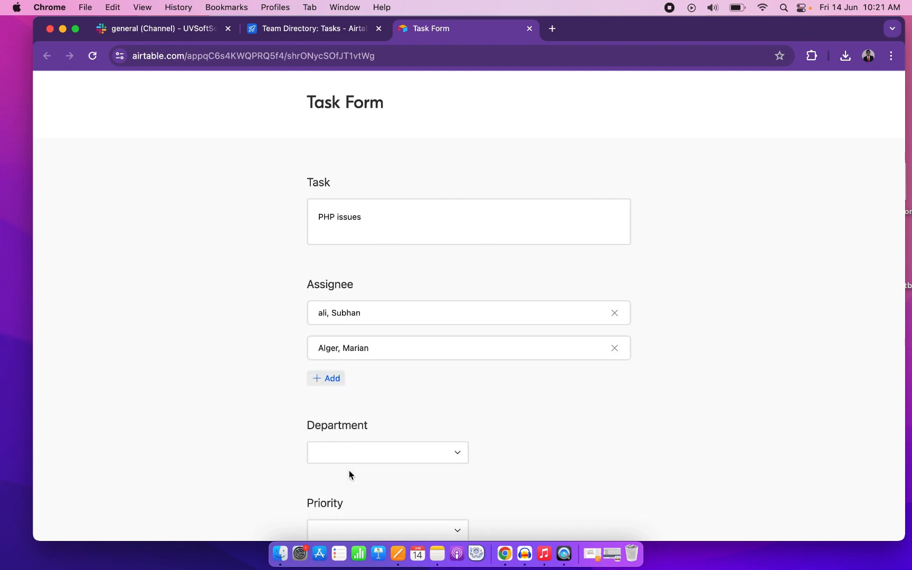
Step: Set the task's department to Development, its priority to High and its status to Todo
left_click(437, 459)
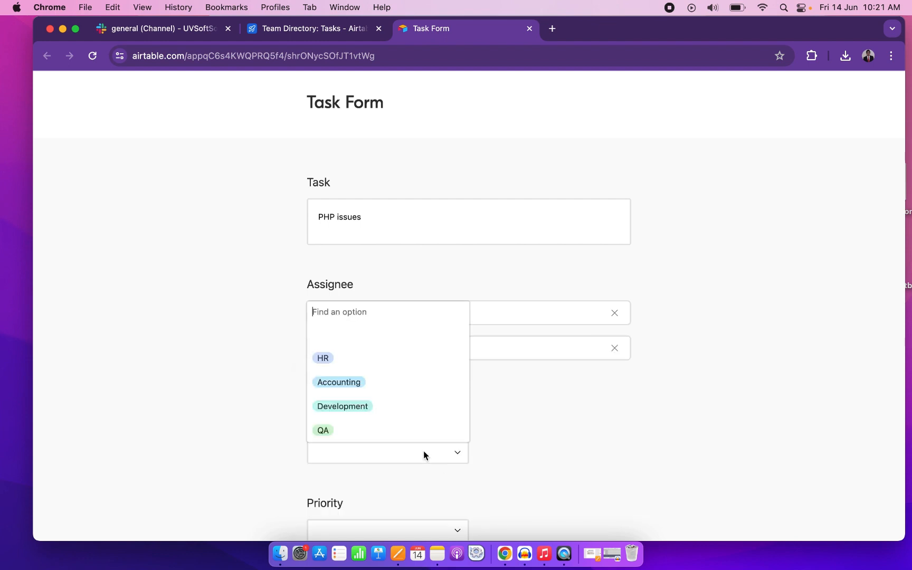
left_click(353, 406)
scroll(420, 432, "down", 5)
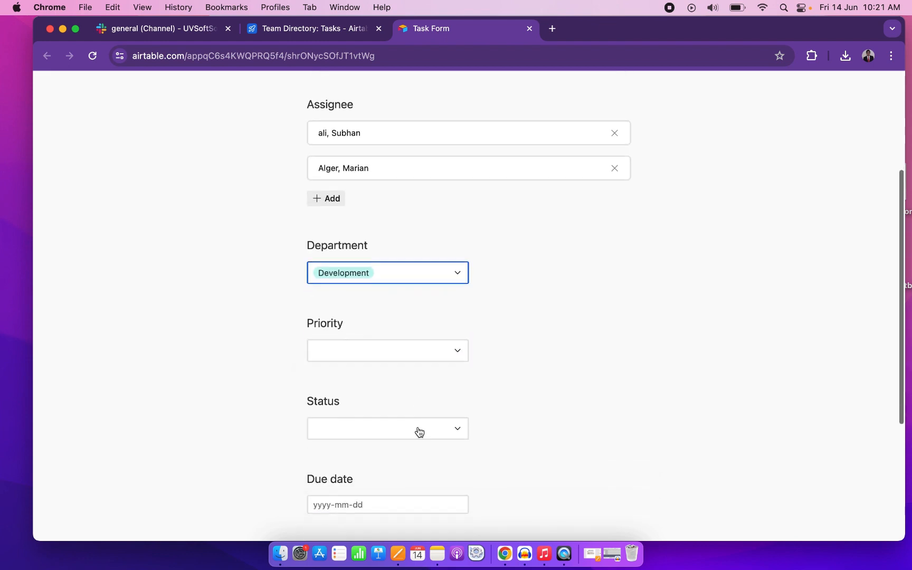
left_click(444, 348)
left_click(343, 412)
left_click(400, 428)
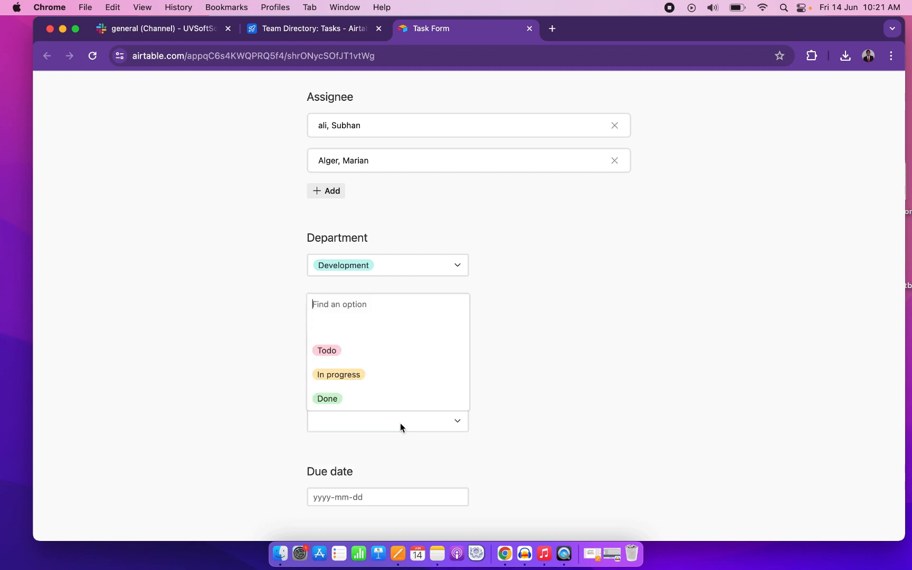
left_click(328, 352)
Step: Set the due date to 2024-06-20 and submit the task form
scroll(399, 389, "down", 4)
left_click(338, 358)
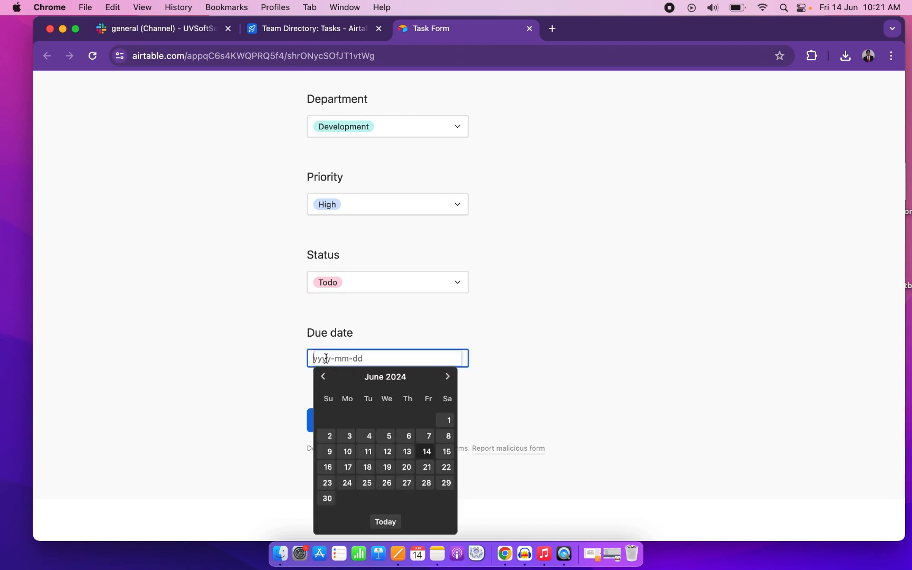
left_click(407, 467)
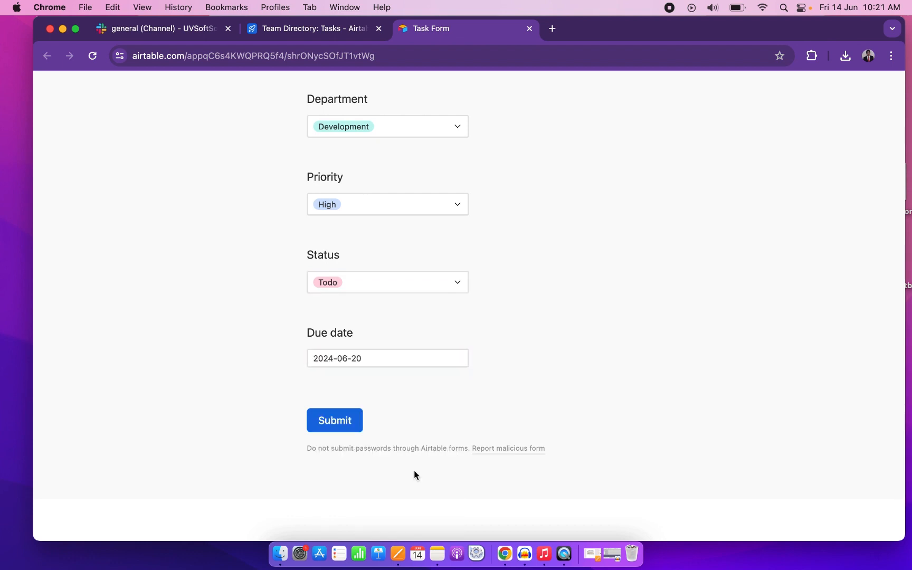
left_click(326, 420)
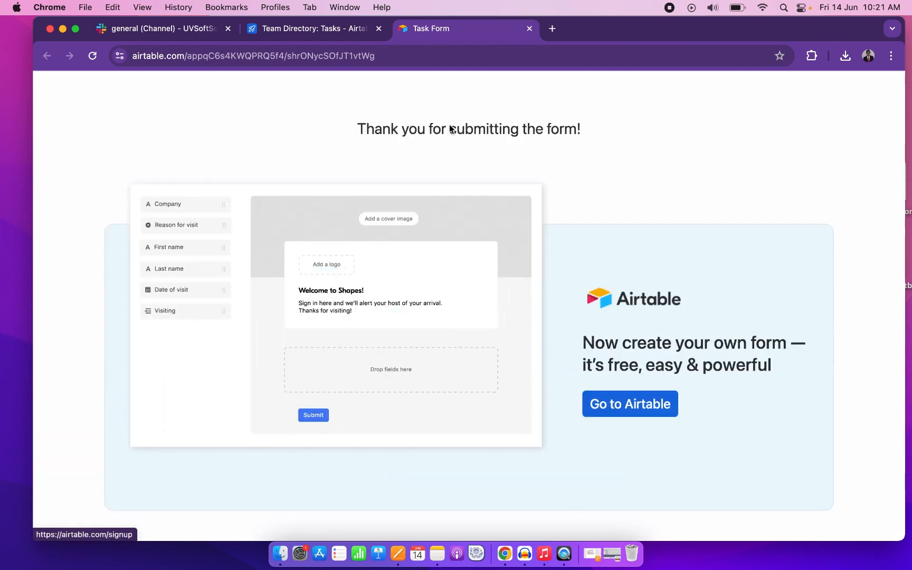
Step: Check the submitted PHP issues record in the Task Grid view of the Tasks table
left_click(269, 23)
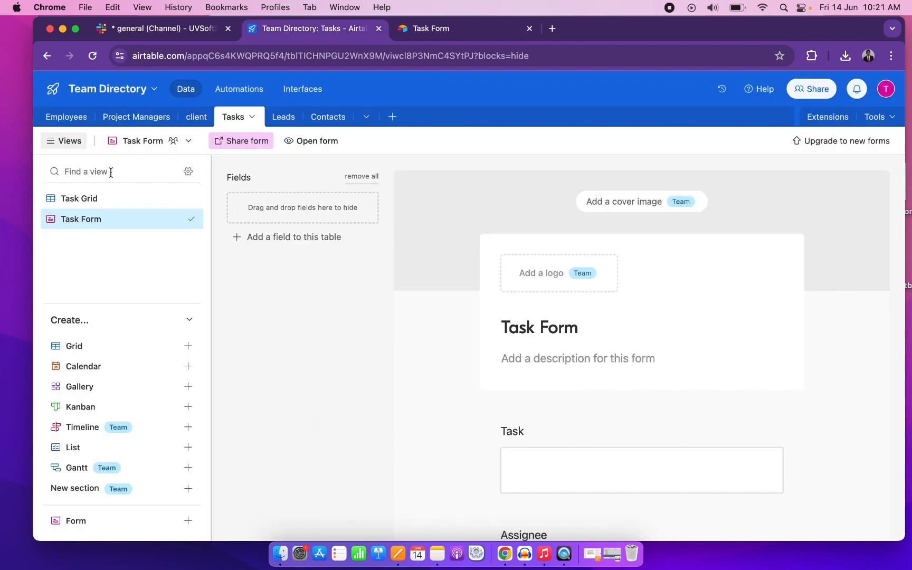
left_click(85, 200)
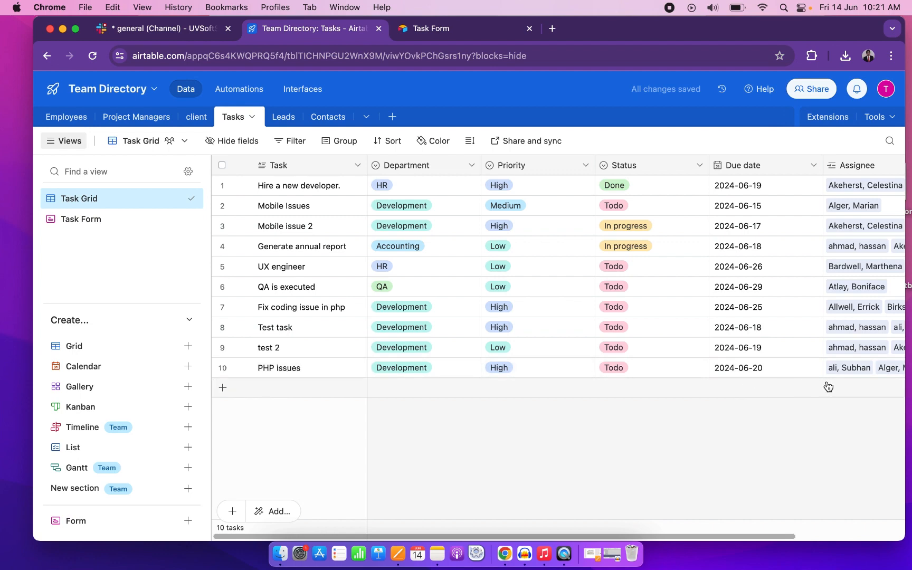
scroll(826, 381, "right", 5)
scroll(827, 381, "left", 5)
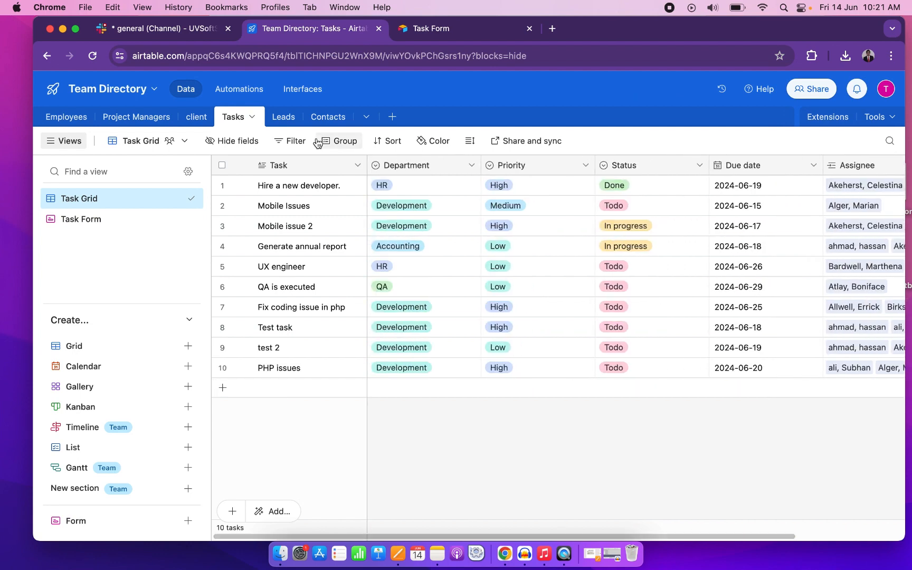
Step: Switch to Slack's general channel and open the Task Details link of the first assignee message to review the task record
left_click(240, 88)
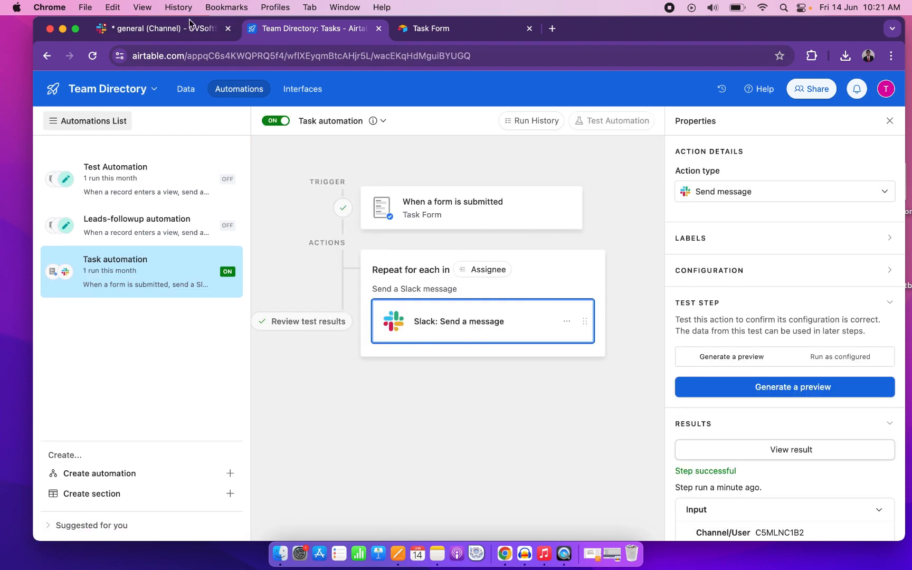
left_click(134, 27)
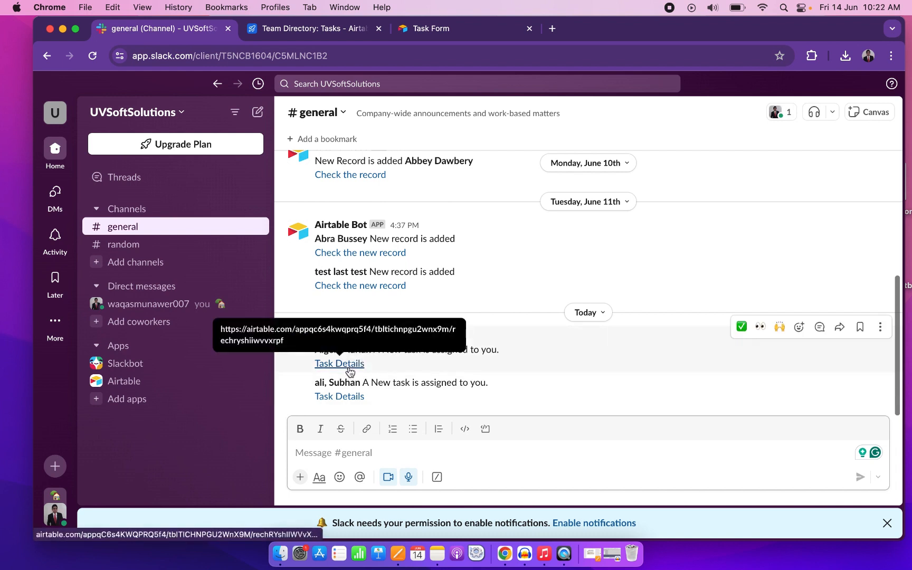
left_click(346, 365)
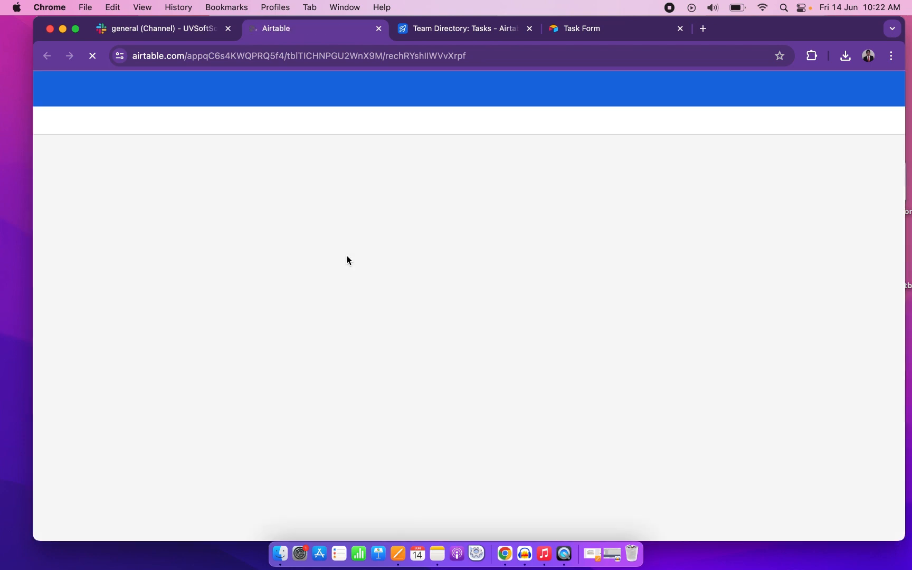
scroll(374, 388, "down", 3)
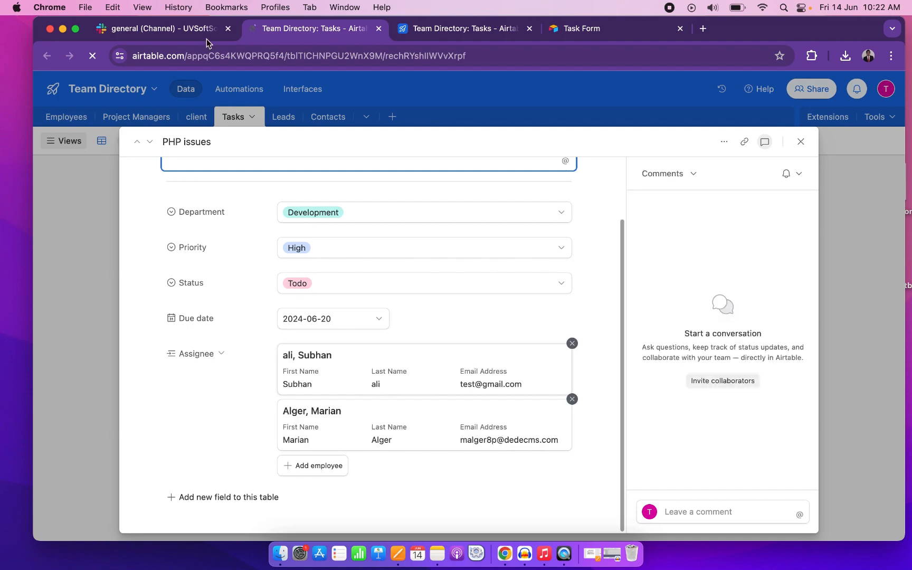
Step: Close the PHP issues record in Airtable and return to the Task automation
left_click(190, 28)
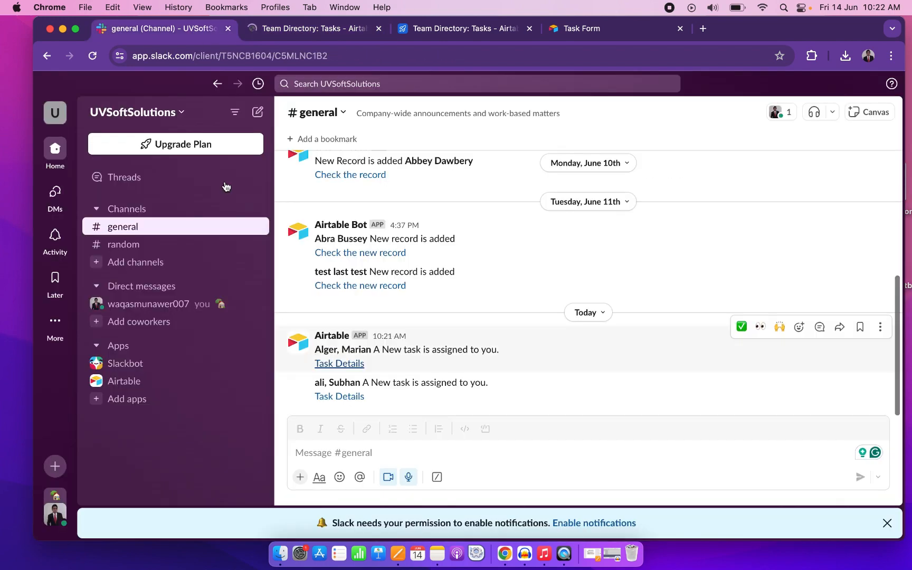
left_click(314, 33)
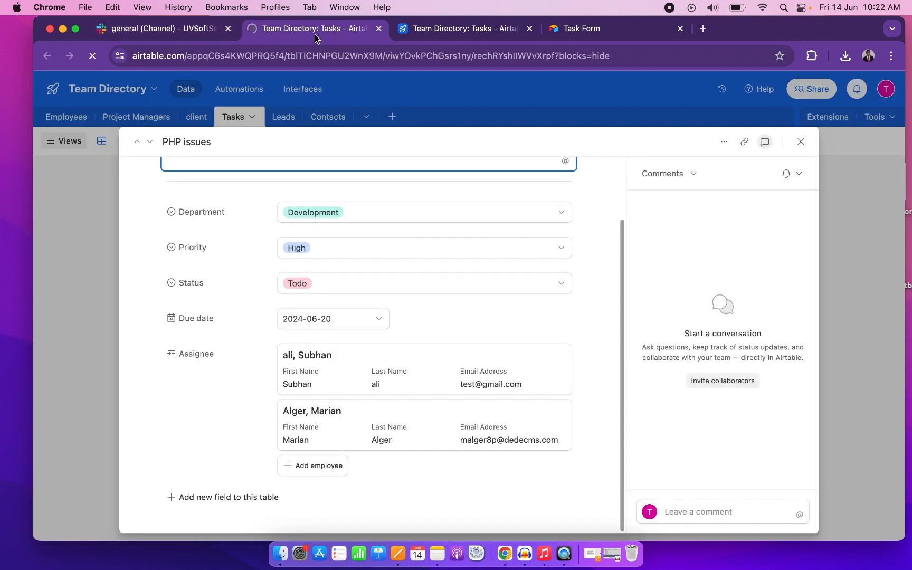
left_click(801, 142)
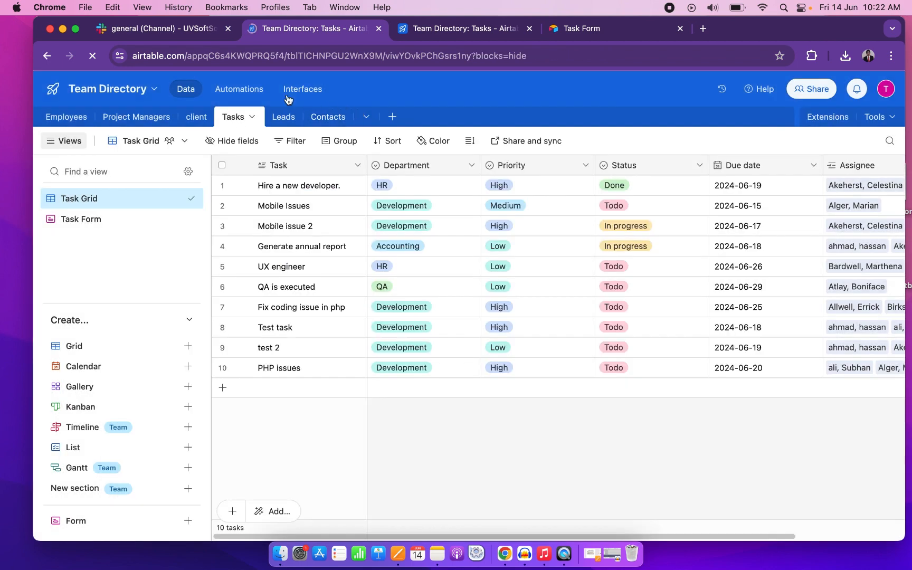
left_click(258, 94)
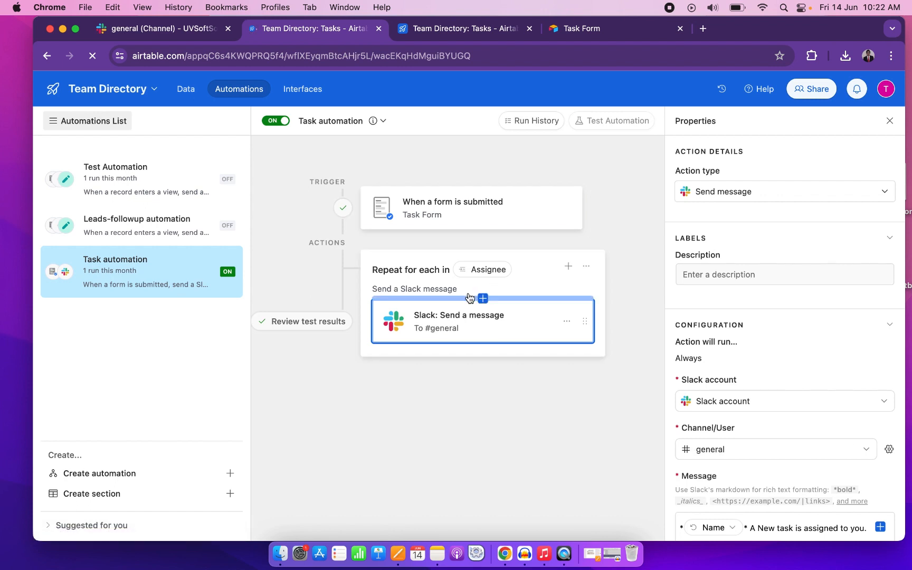
Step: Switch to Pages to review the repeating group topics in the AirTable 05 document, and minimize it to return to the automation
left_click(398, 553)
left_click(318, 296)
left_click_drag(318, 297, 200, 262)
double_click(304, 328)
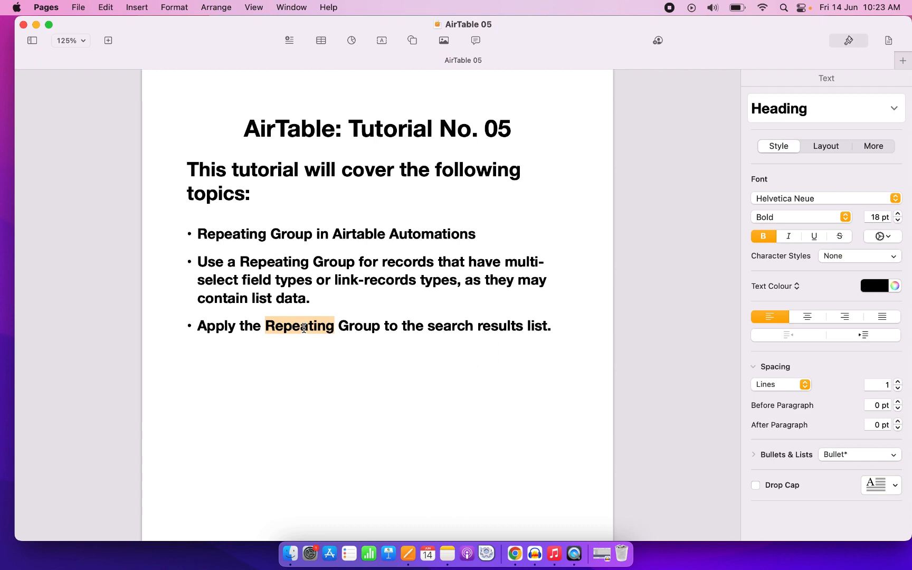
double_click(458, 324)
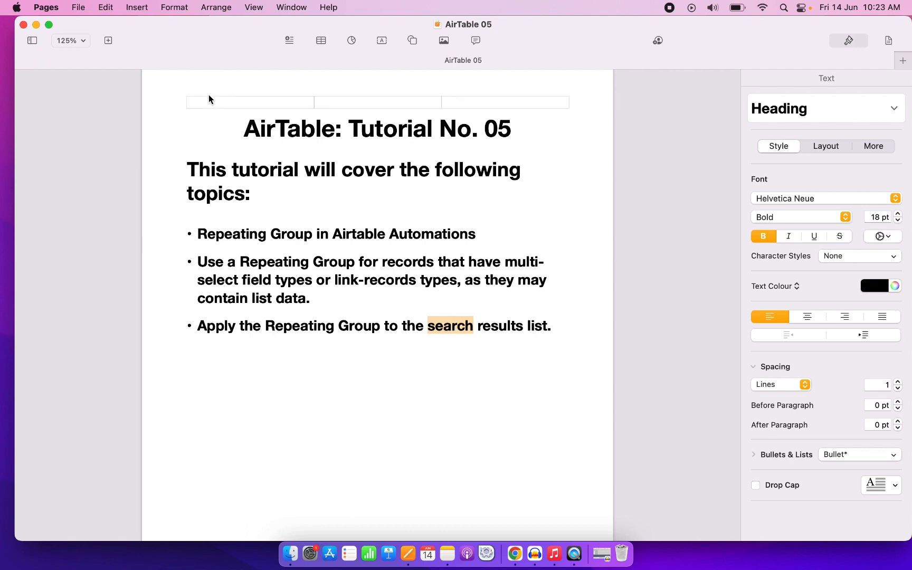
left_click(35, 25)
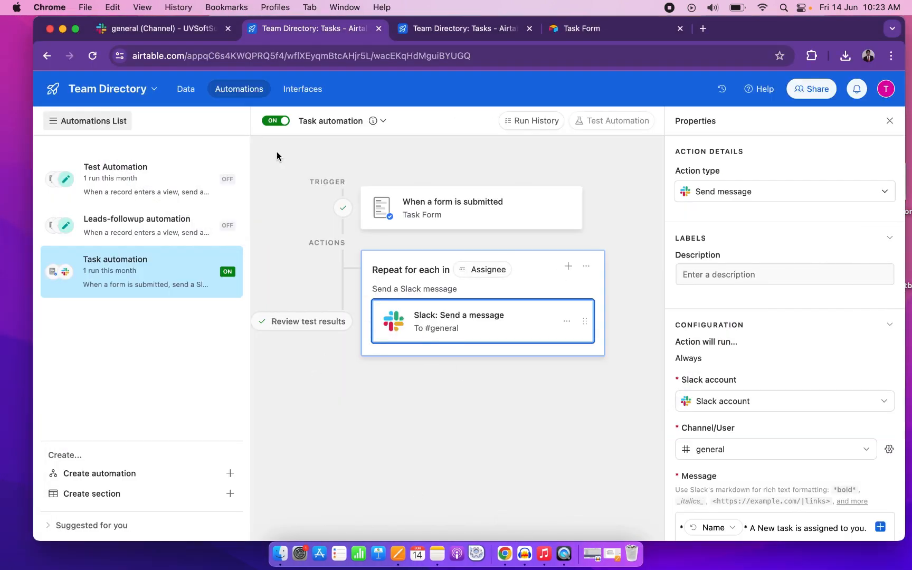
Step: Turn off the Task automation and delete its repeating group for Assignee
left_click(270, 121)
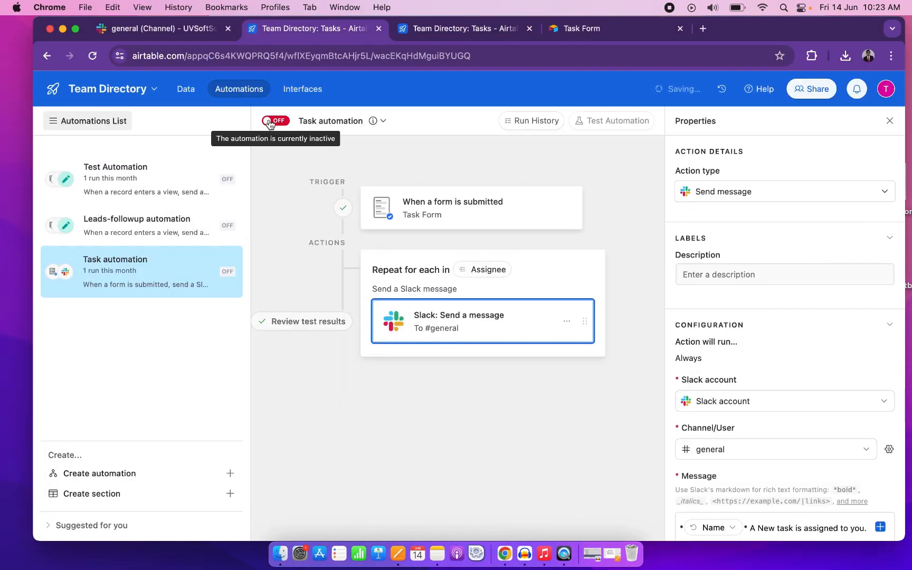
left_click(586, 267)
left_click(624, 305)
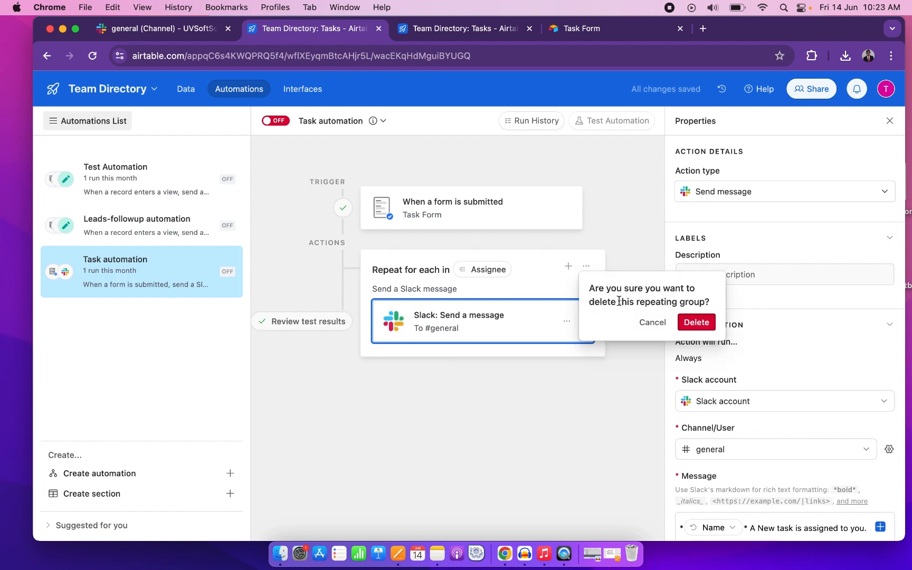
left_click(691, 321)
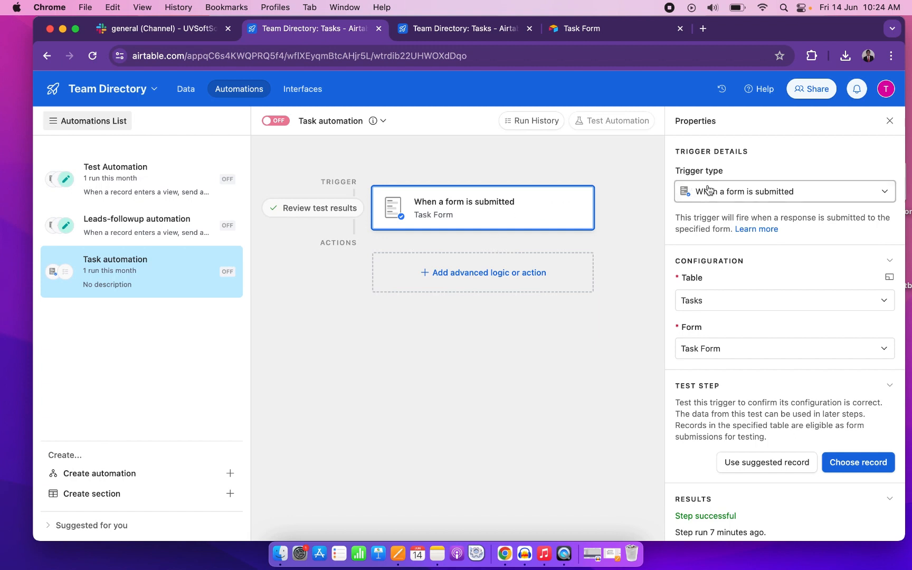
Step: Change the automation's trigger to At scheduled time and set its interval type to Minutes
left_click(726, 192)
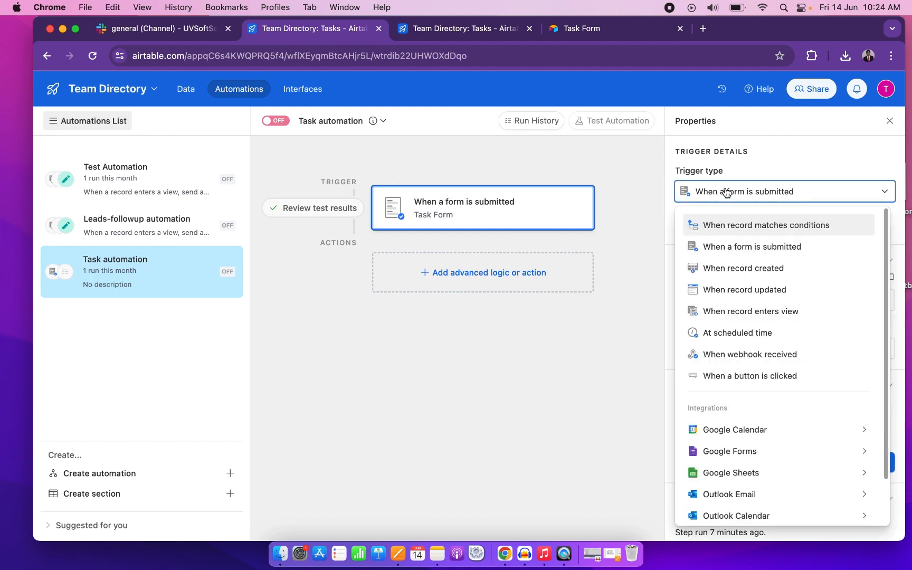
left_click(759, 333)
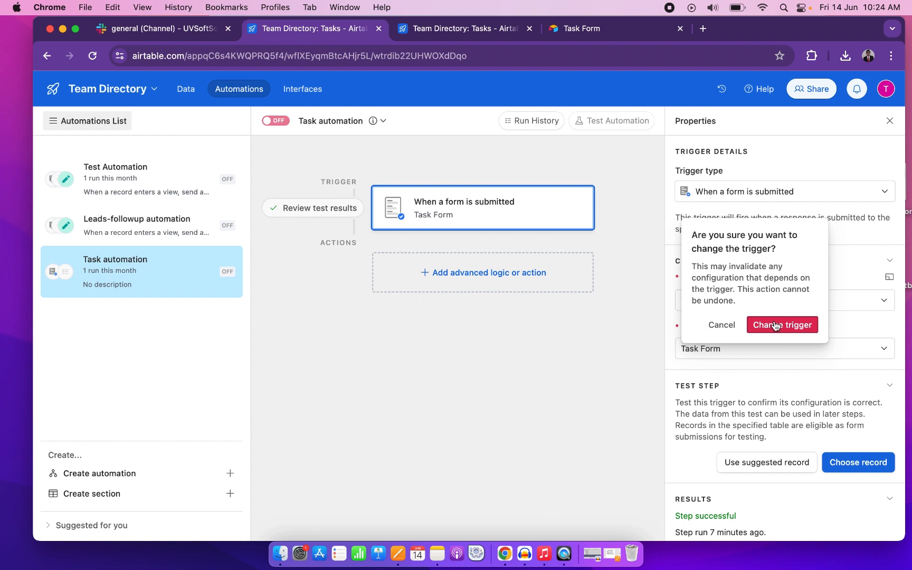
left_click(775, 326)
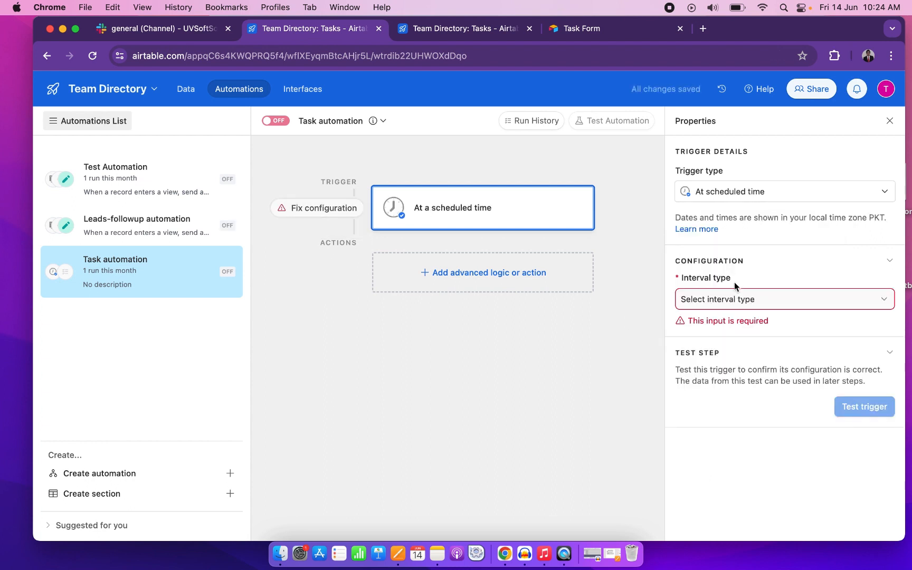
left_click(734, 297)
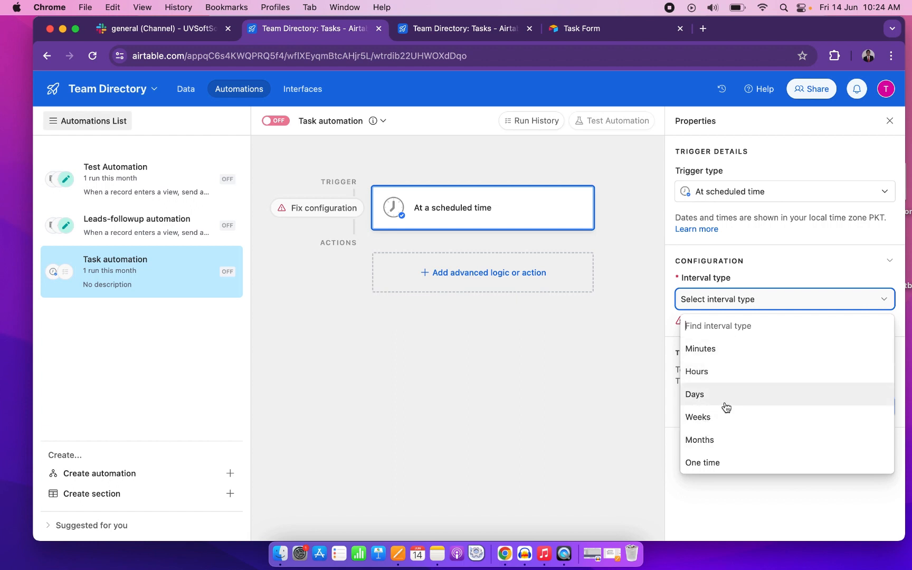
left_click(701, 353)
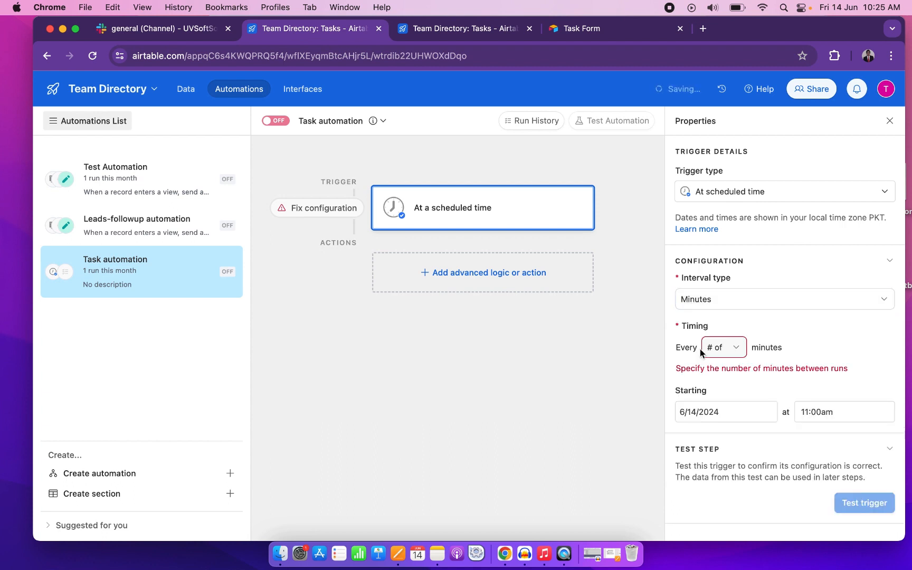
left_click(744, 353)
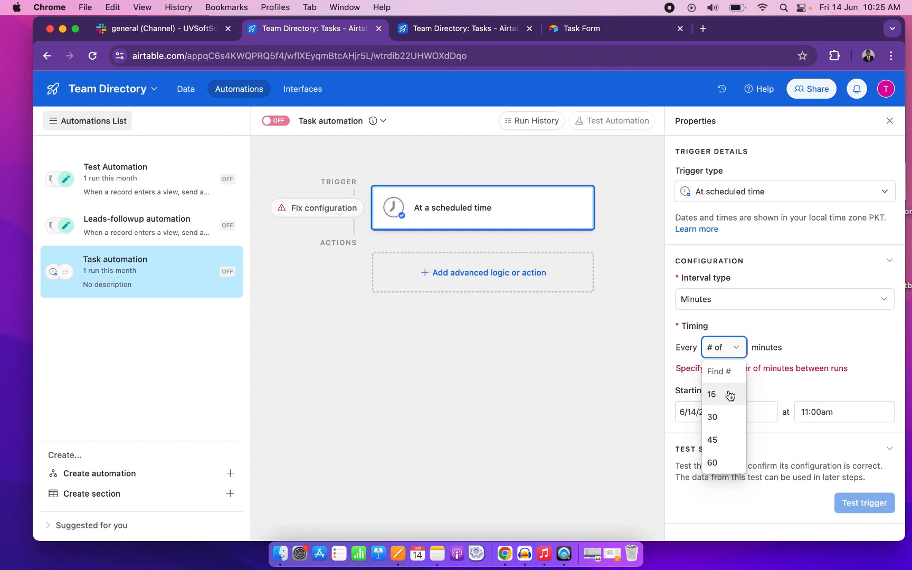
left_click(769, 385)
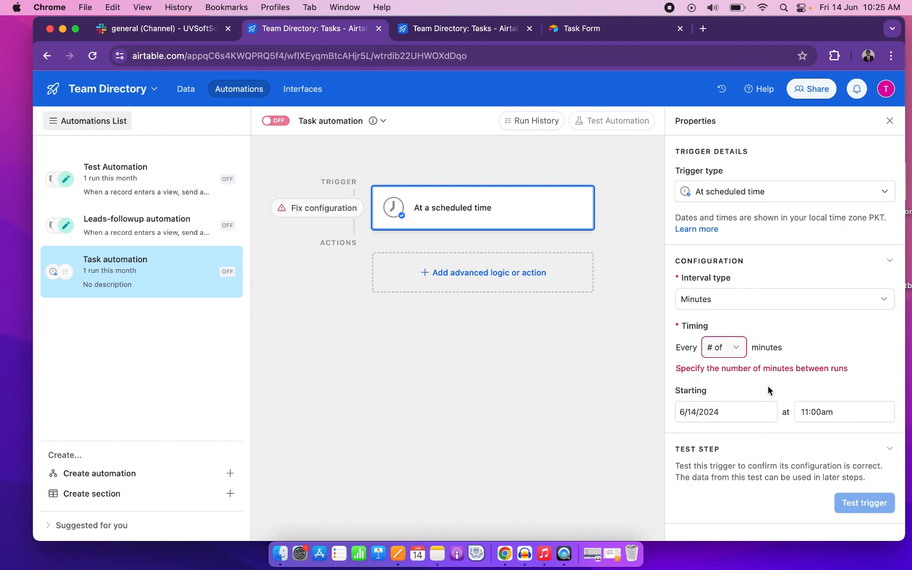
Step: Set the schedule's start time to 10:30am and its timing to every 15 minutes
left_click(805, 411)
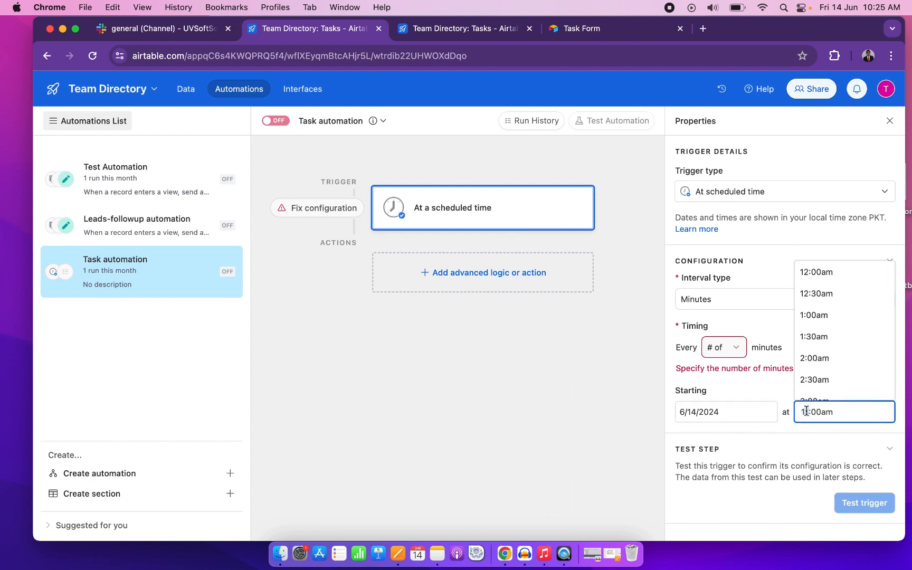
key("Delete")
type("0")
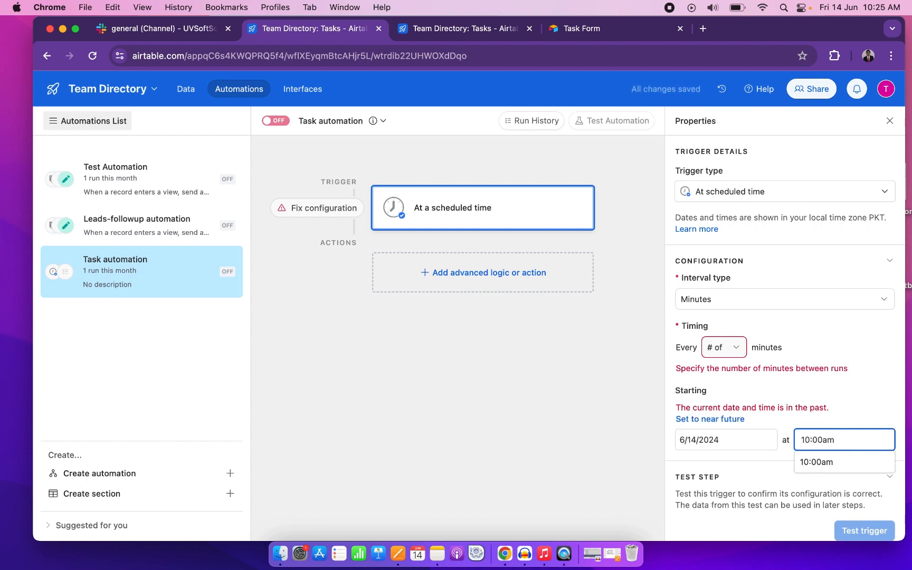
key("Delete")
type("2")
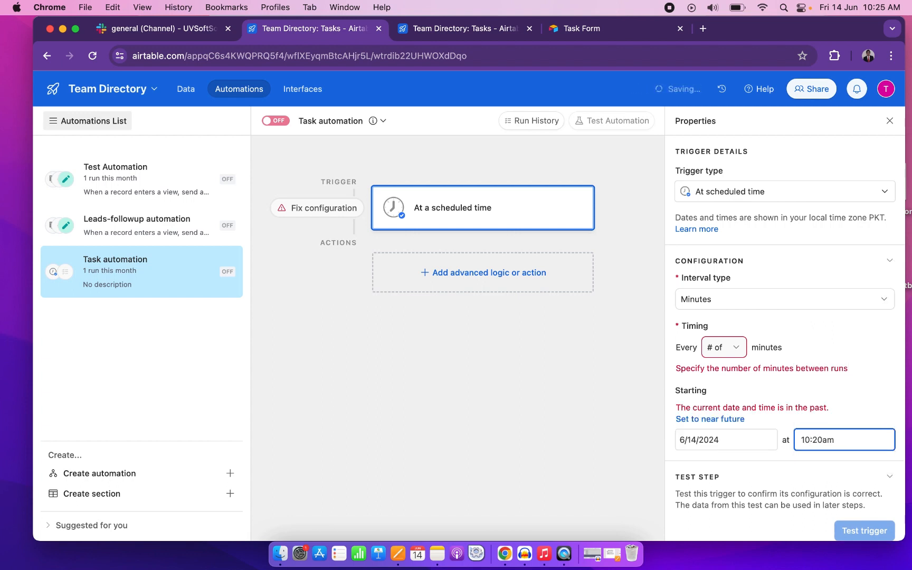
type("5")
key("BackSpace")
key("BackSpace")
type("30")
left_click(809, 382)
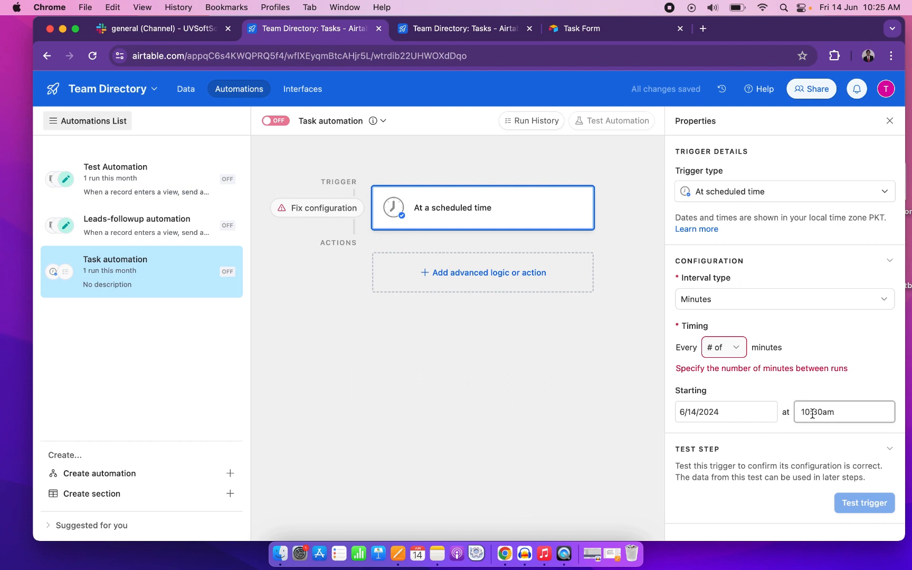
left_click(739, 358)
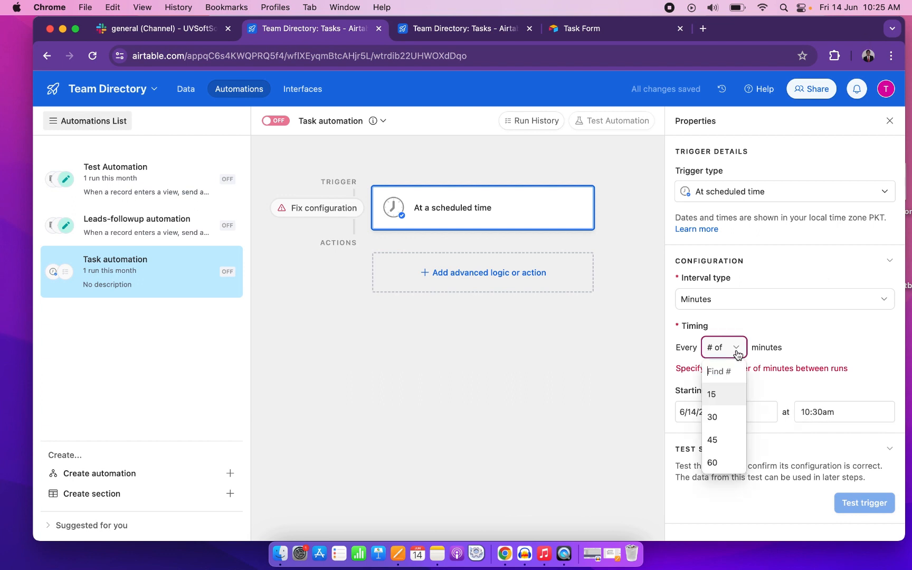
left_click(716, 395)
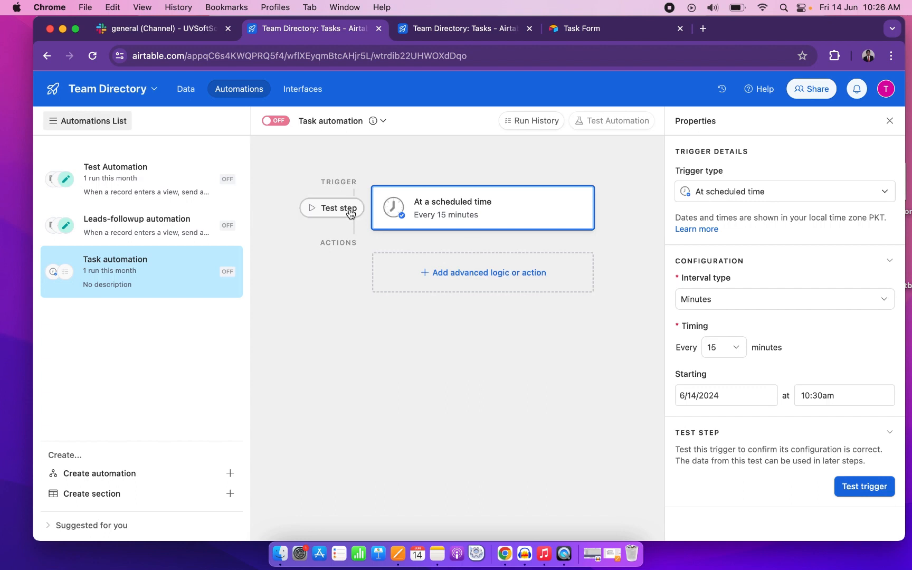
Step: Add a Find records action that searches the Tasks table based on a condition
left_click(453, 282)
scroll(427, 401, "down", 5)
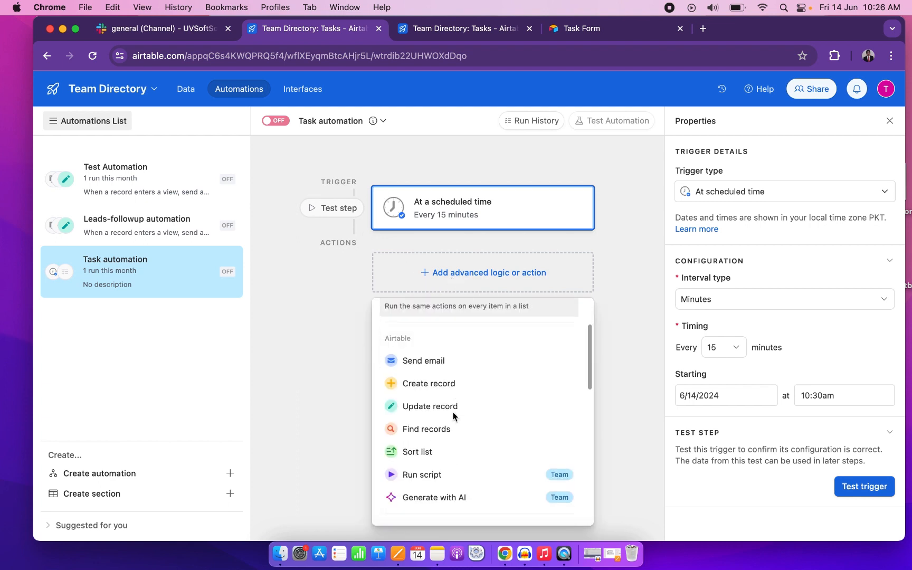
left_click(428, 384)
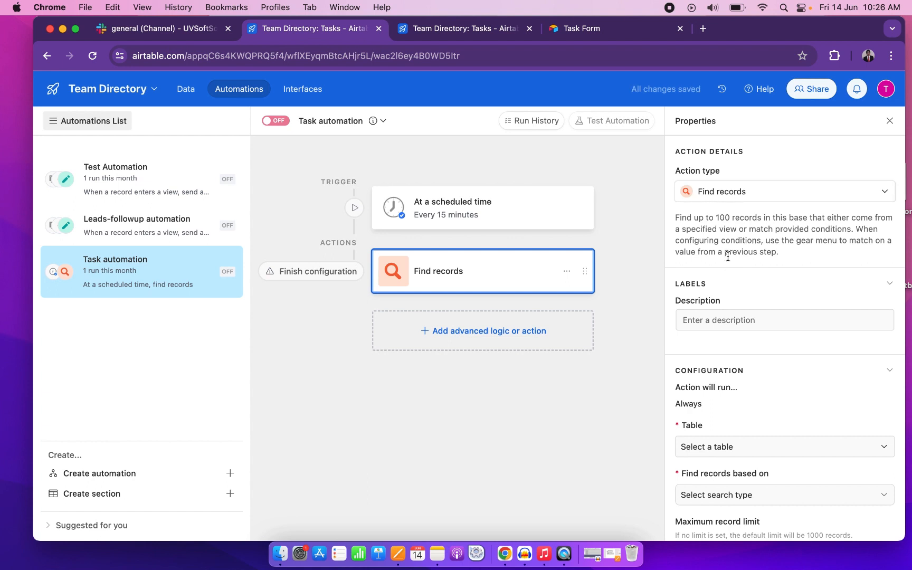
left_click(726, 457)
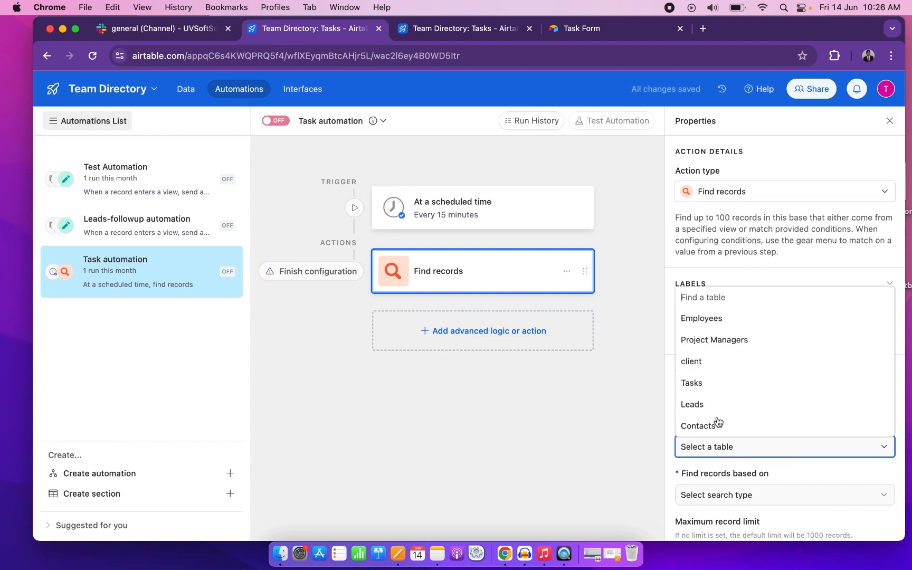
left_click(717, 381)
scroll(717, 379, "down", 3)
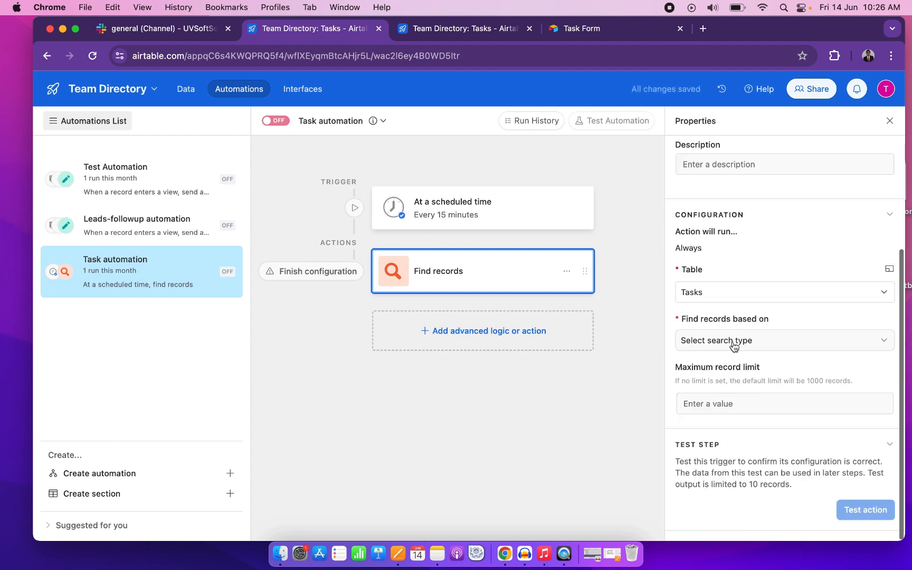
left_click(733, 341)
left_click(705, 391)
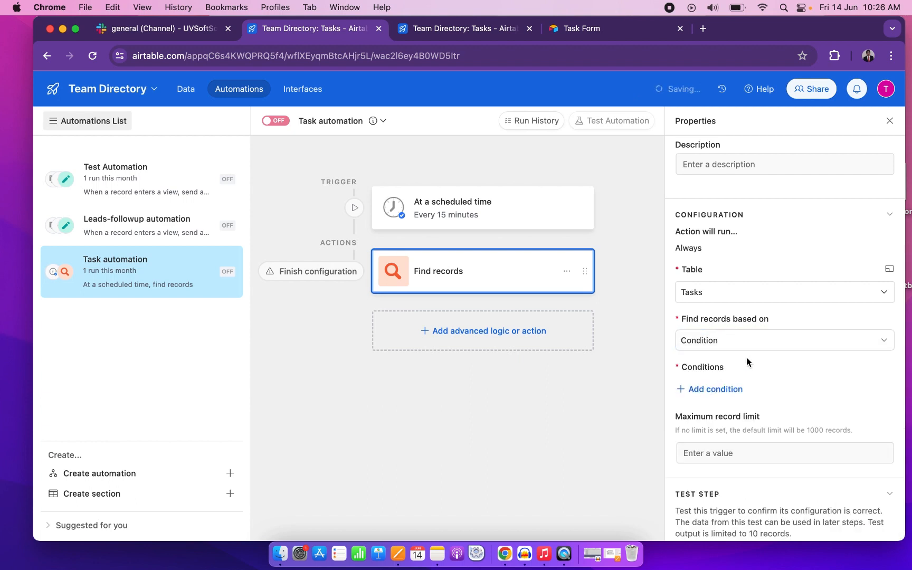
Step: Add a condition to the Find records action so it finds records where Status is not Done
scroll(746, 357, "down", 1)
left_click(708, 342)
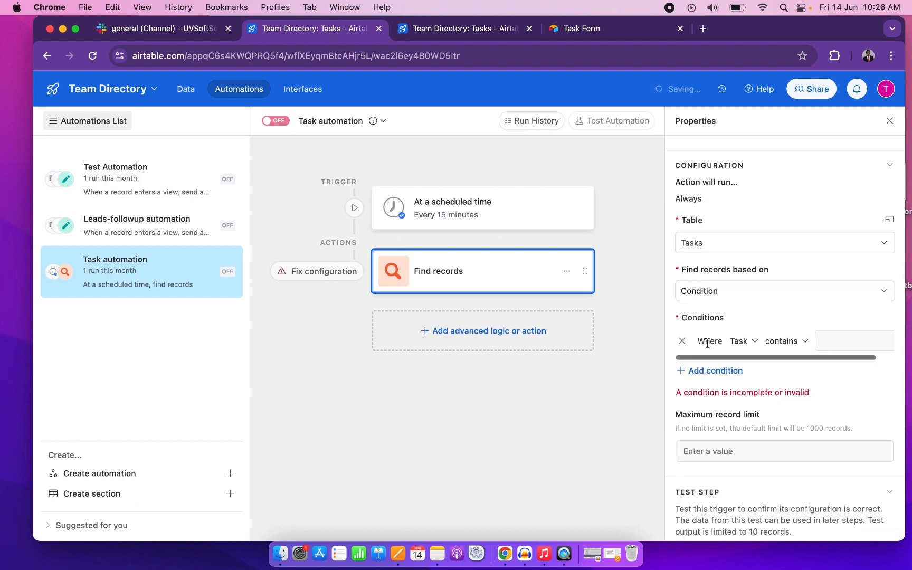
left_click(739, 341)
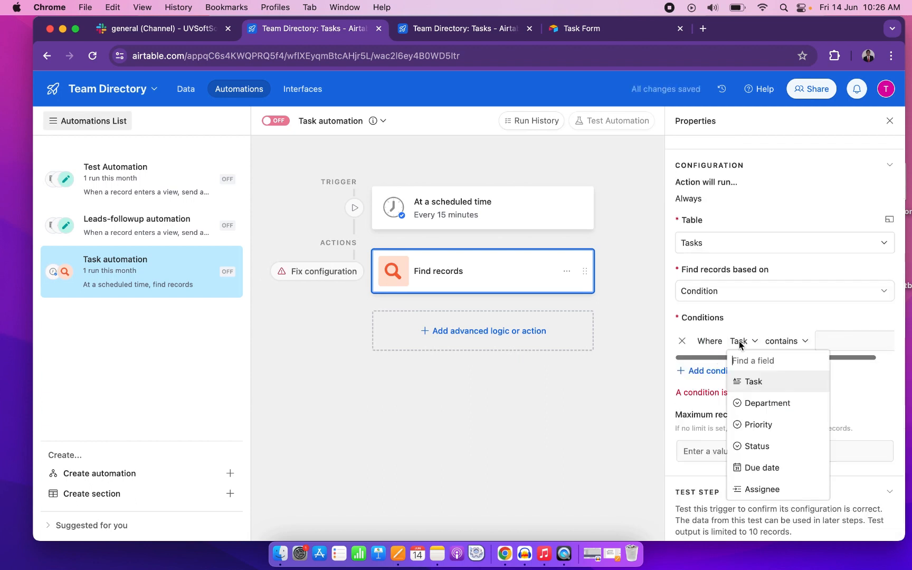
left_click(757, 453)
left_click(785, 344)
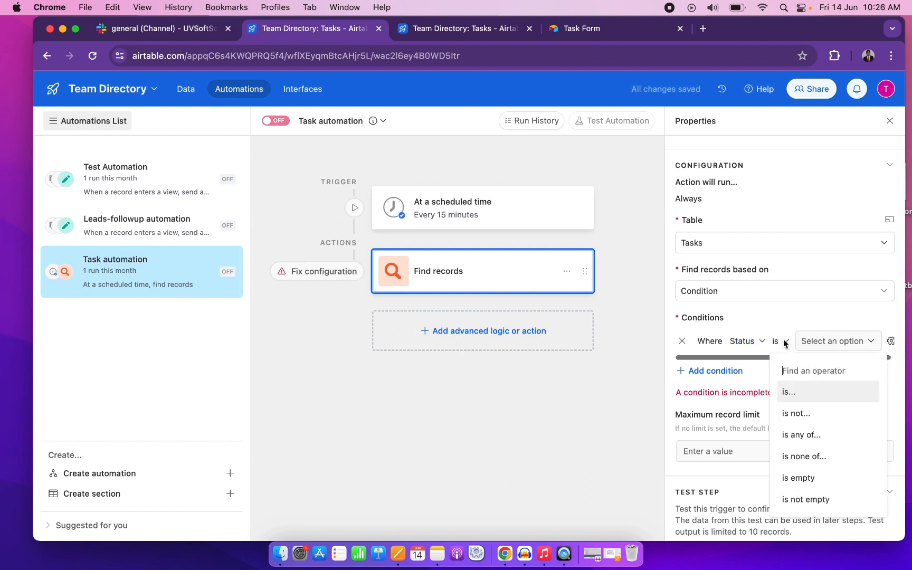
left_click(796, 411)
left_click(839, 342)
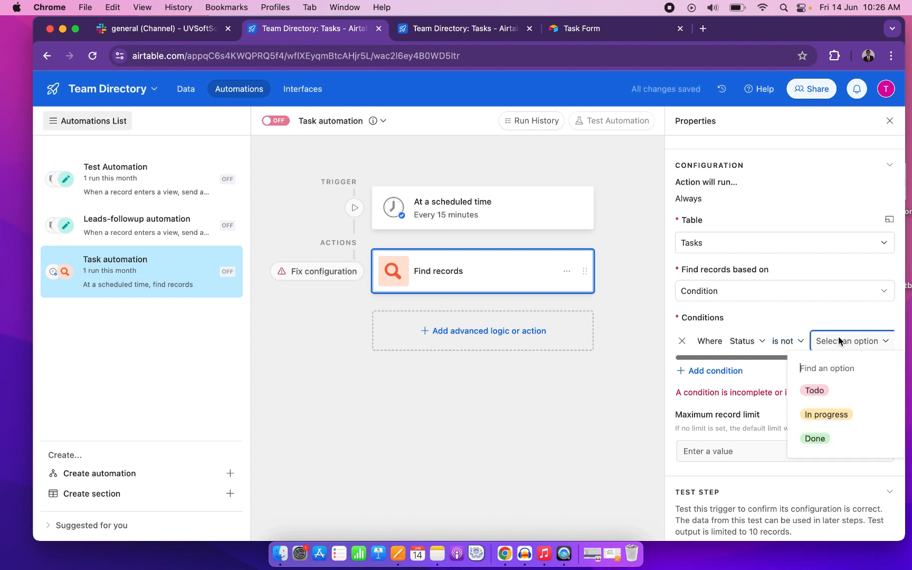
left_click(815, 438)
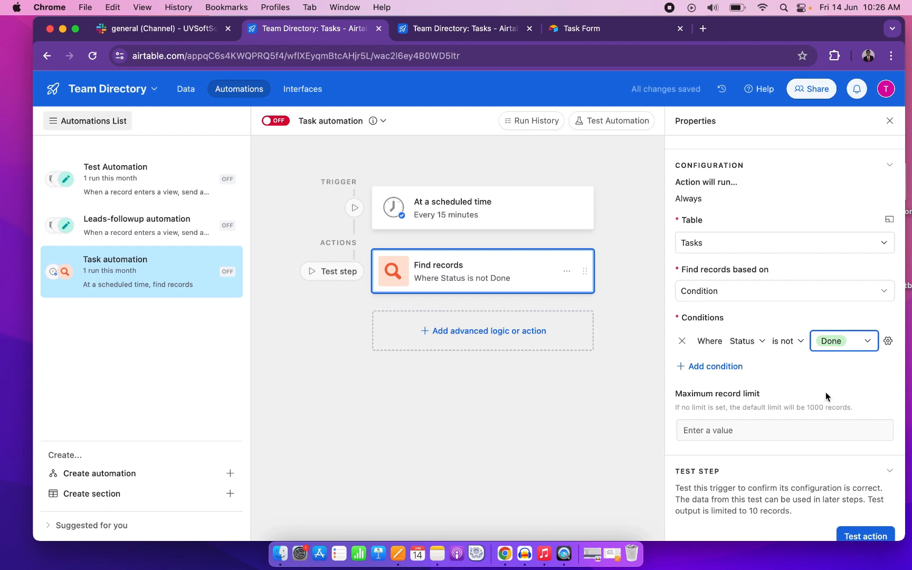
Step: Test the Find records action, look through the found task records, and close the results
scroll(789, 367, "down", 1)
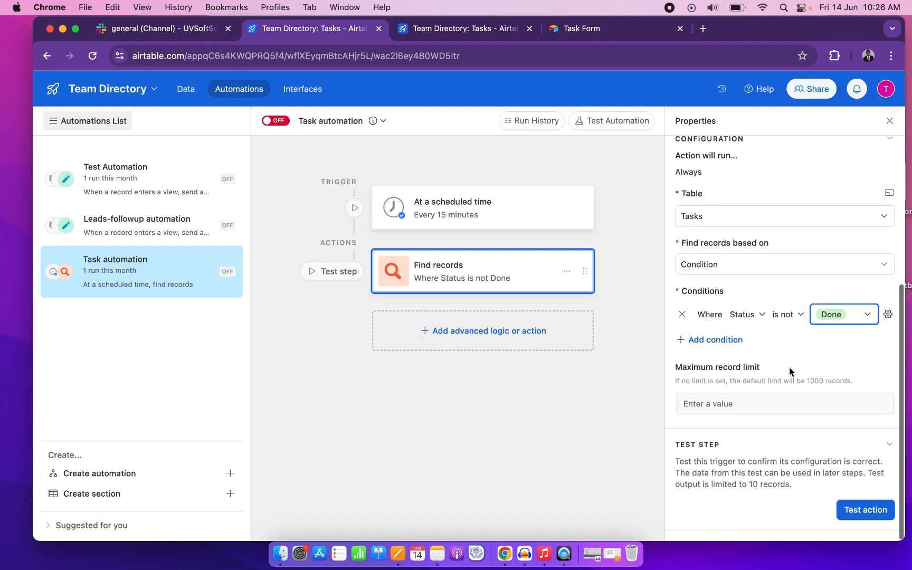
left_click(854, 510)
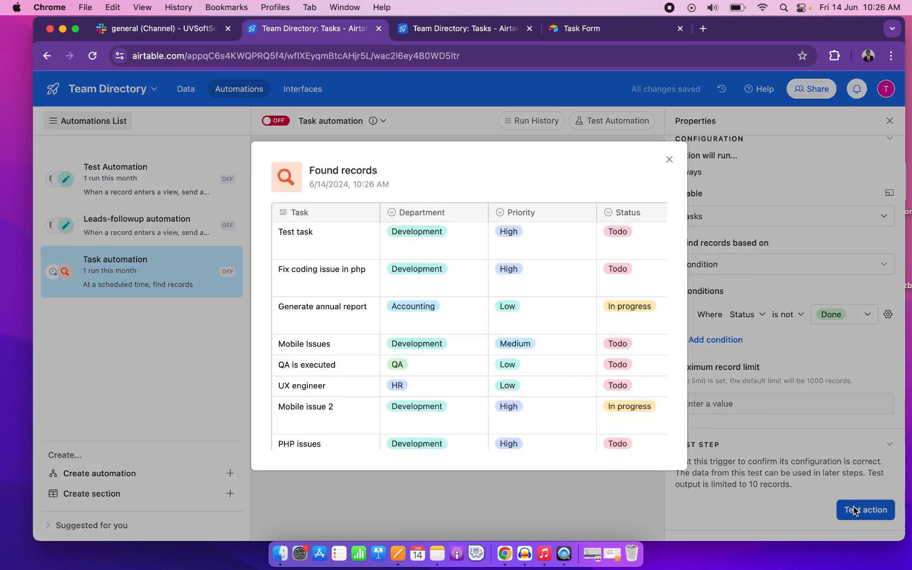
scroll(568, 330, "down", 3)
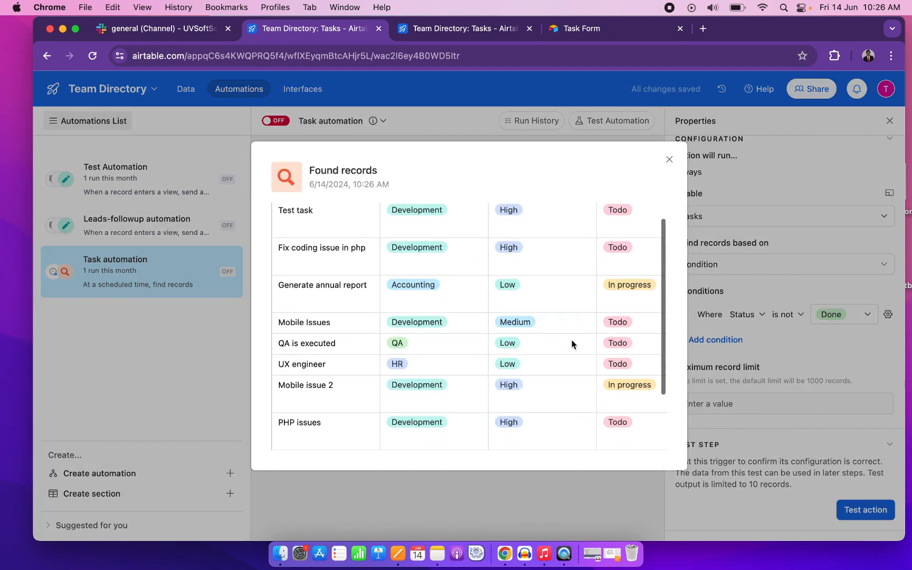
scroll(573, 345, "up", 3)
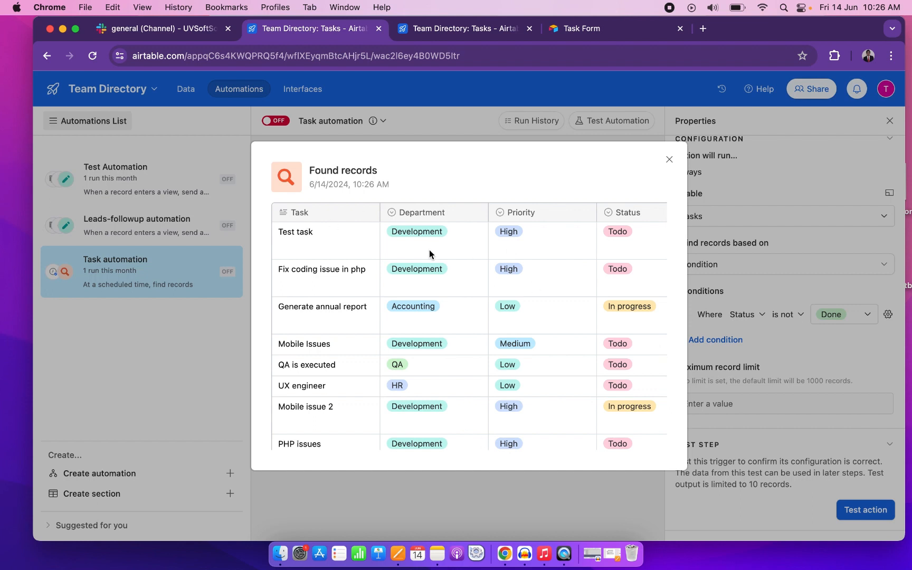
left_click(670, 159)
Step: Add a repeating group after Find records and use the Find records output as its input list
left_click(447, 334)
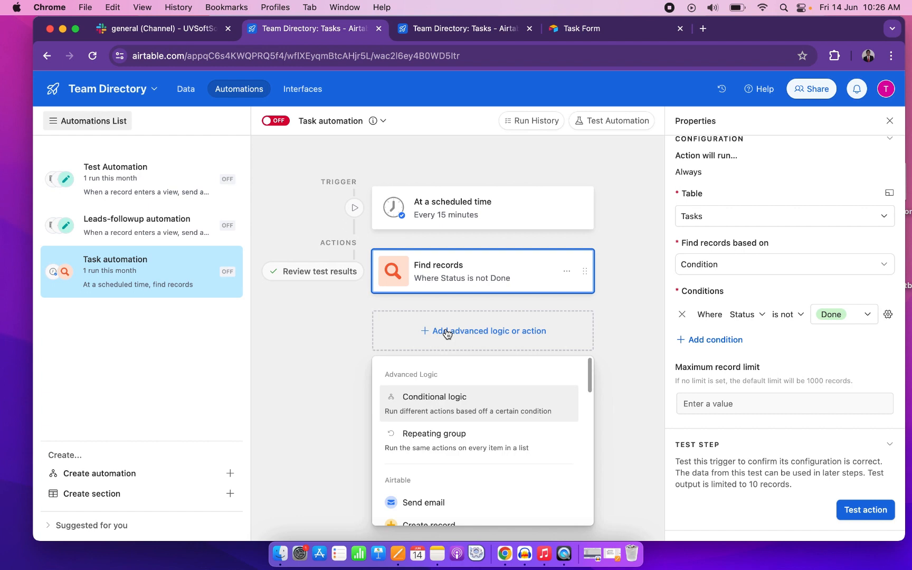
left_click(427, 440)
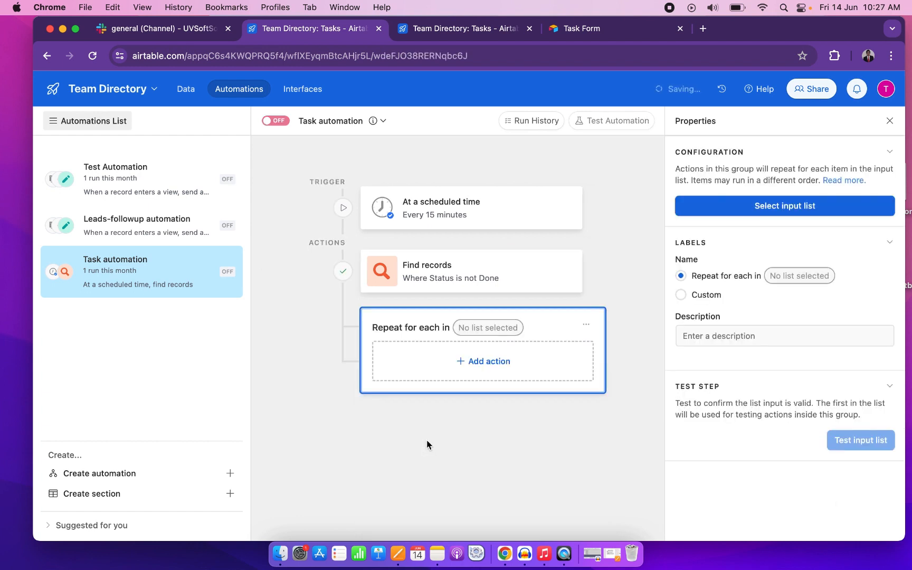
left_click(768, 212)
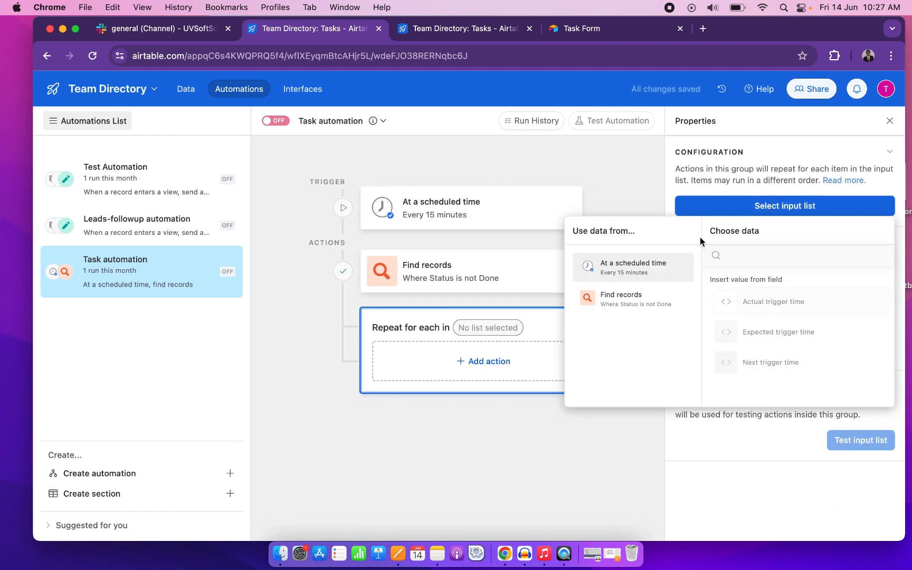
left_click(631, 304)
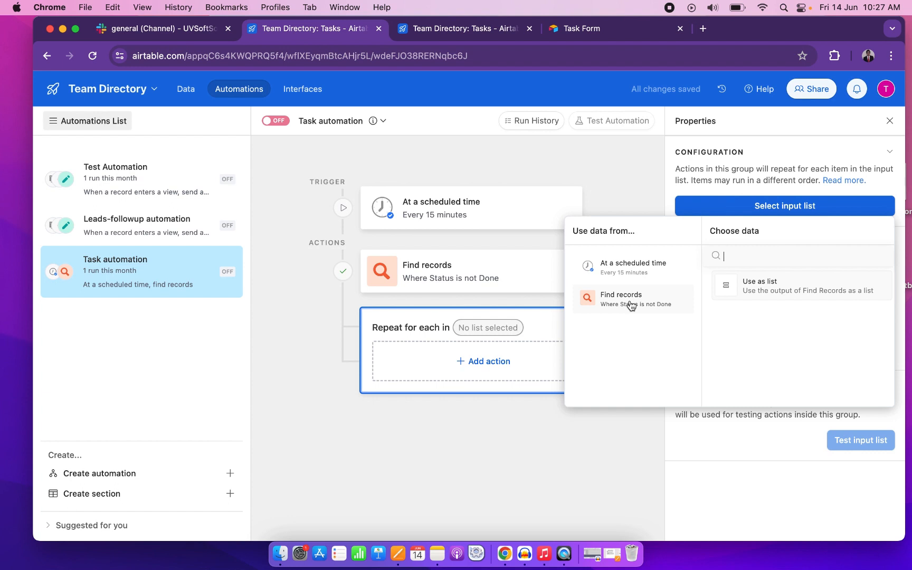
left_click(771, 282)
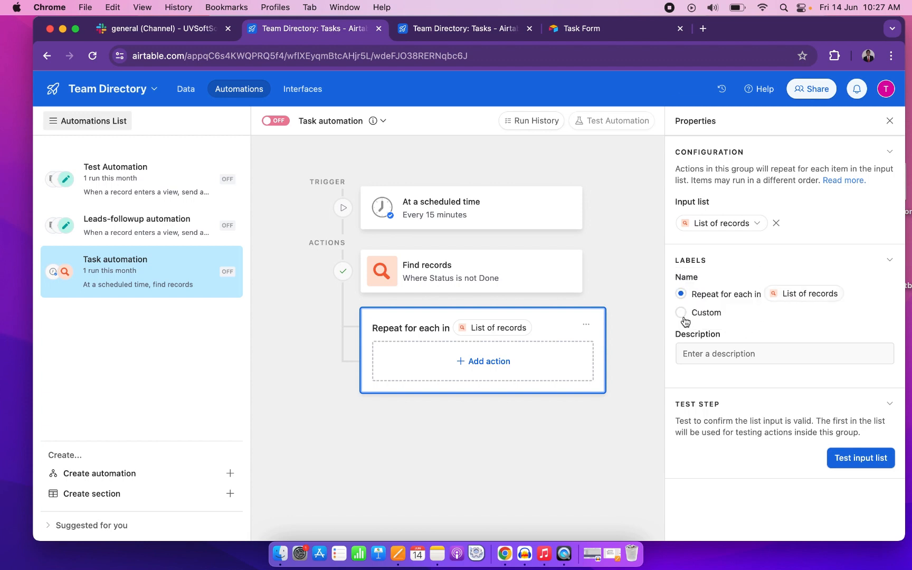
Step: Add a Slack Send message action inside the repeating group
left_click(473, 364)
scroll(441, 418, "down", 5)
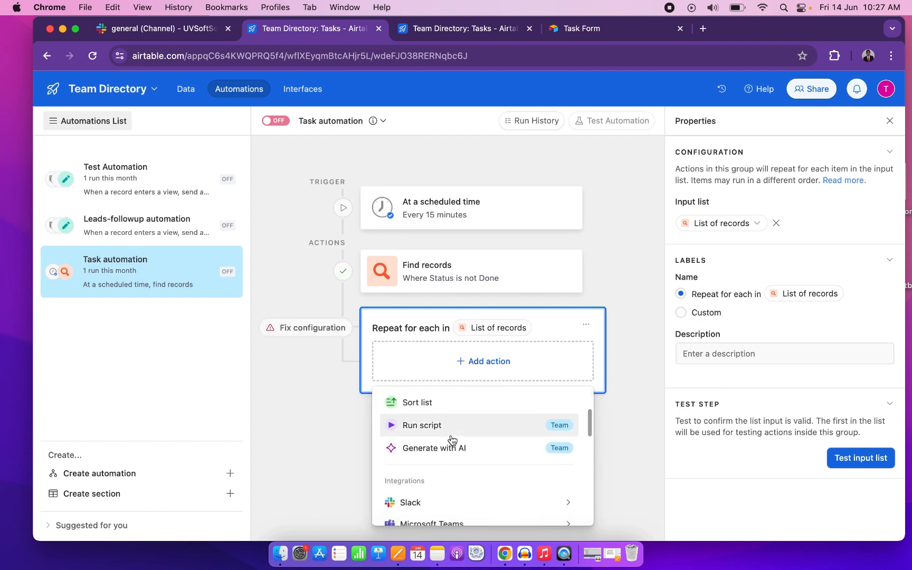
mouse_move(458, 467)
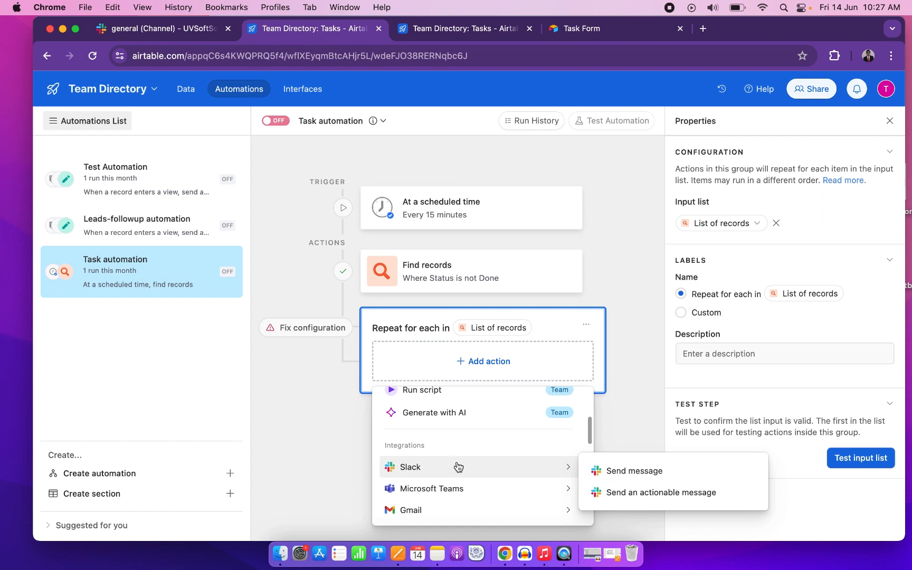
left_click(610, 472)
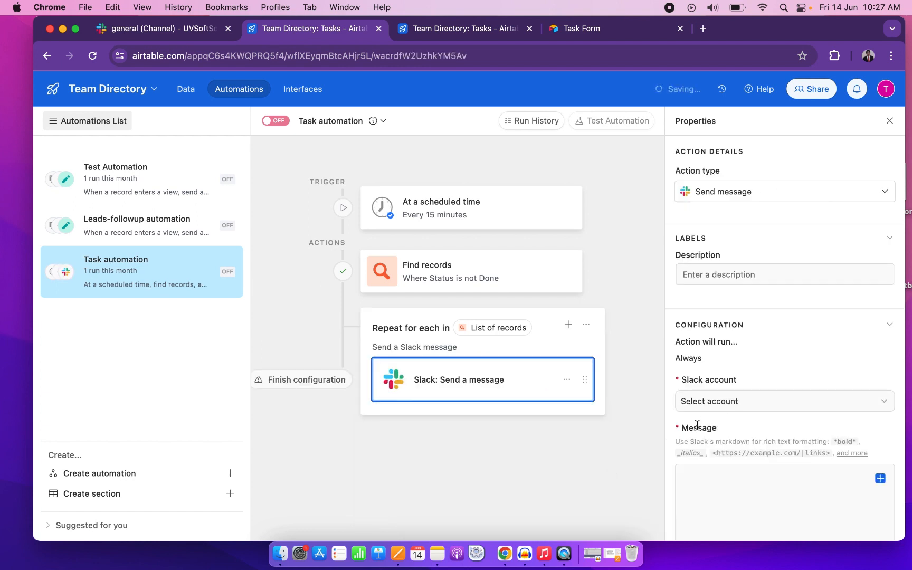
Step: Choose the connected Slack account and the general channel for the Slack message action
scroll(697, 422, "down", 3)
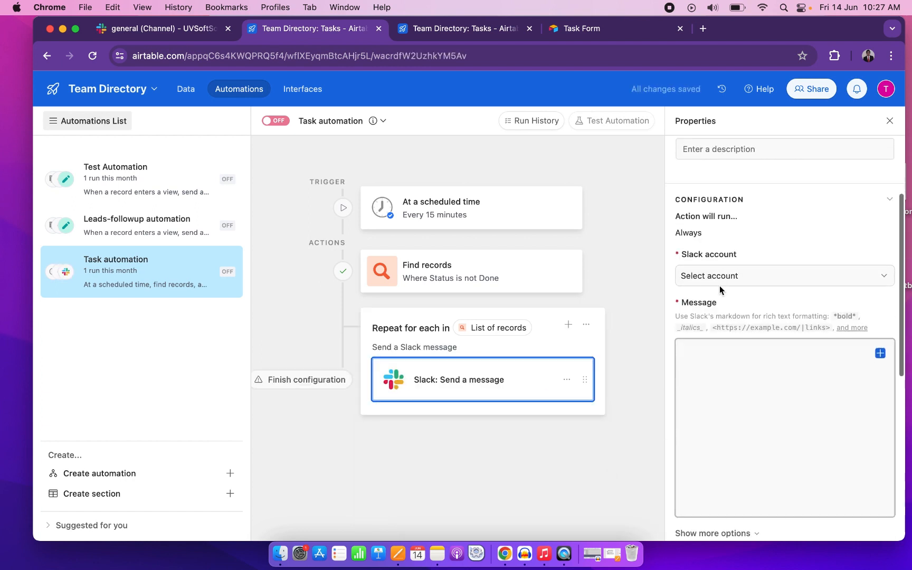
left_click(759, 277)
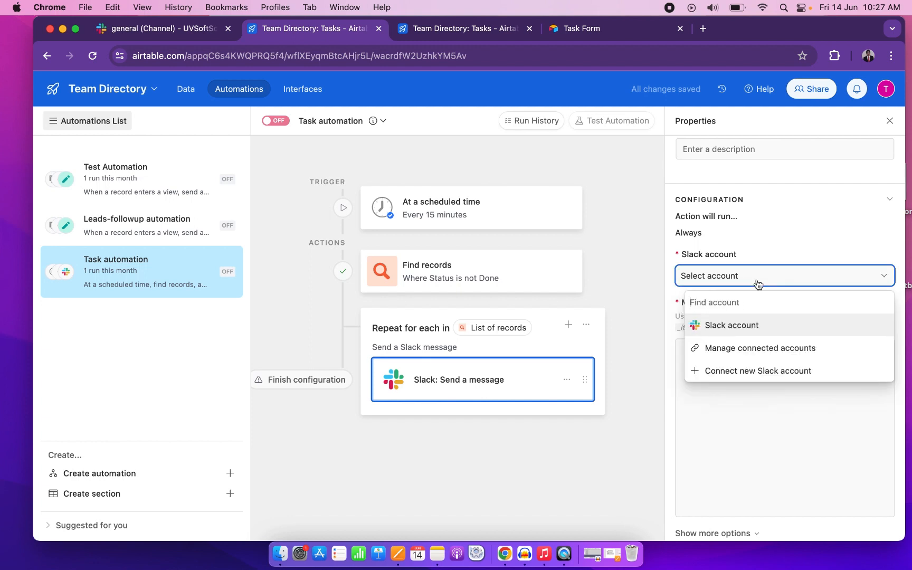
left_click(732, 326)
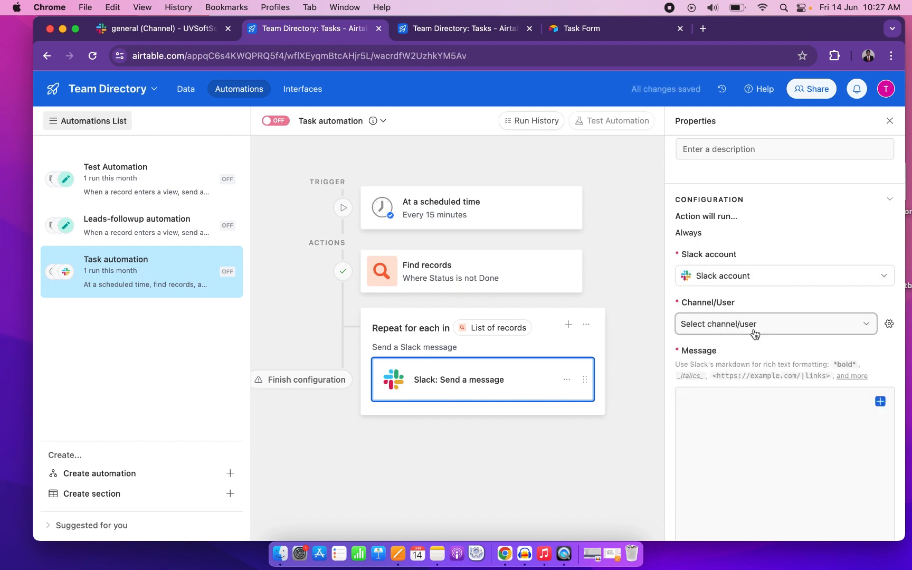
left_click(755, 333)
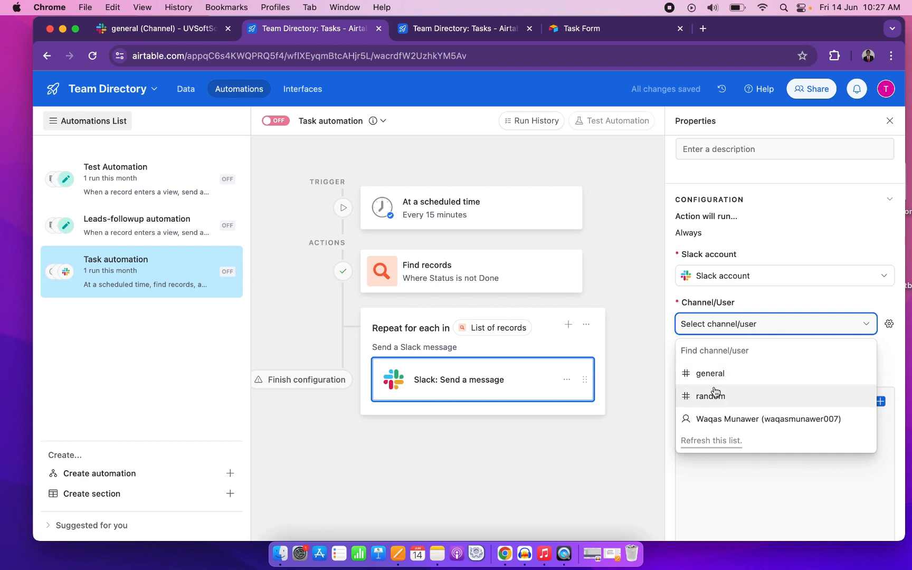
left_click(718, 378)
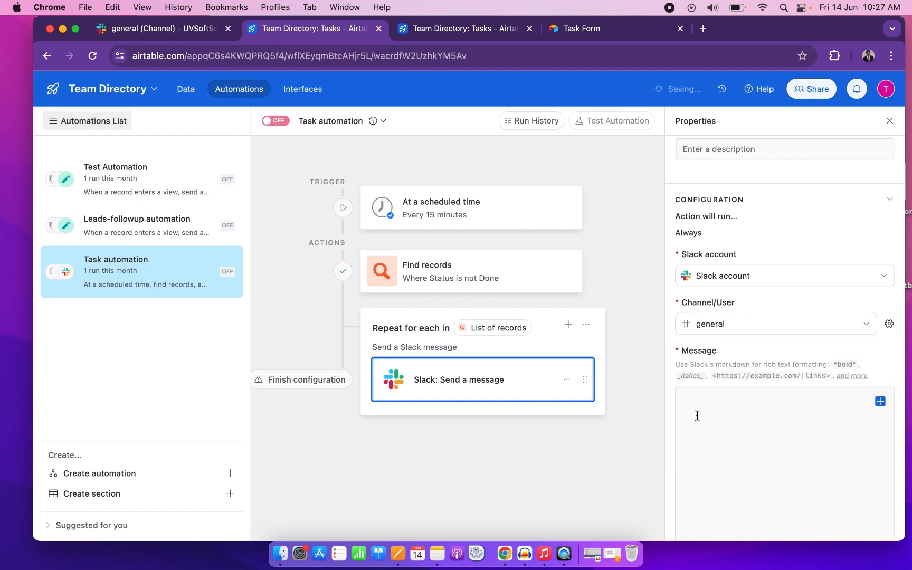
Step: Insert the current item's Task field between asterisks in the Slack message so it shows in bold
left_click(697, 417)
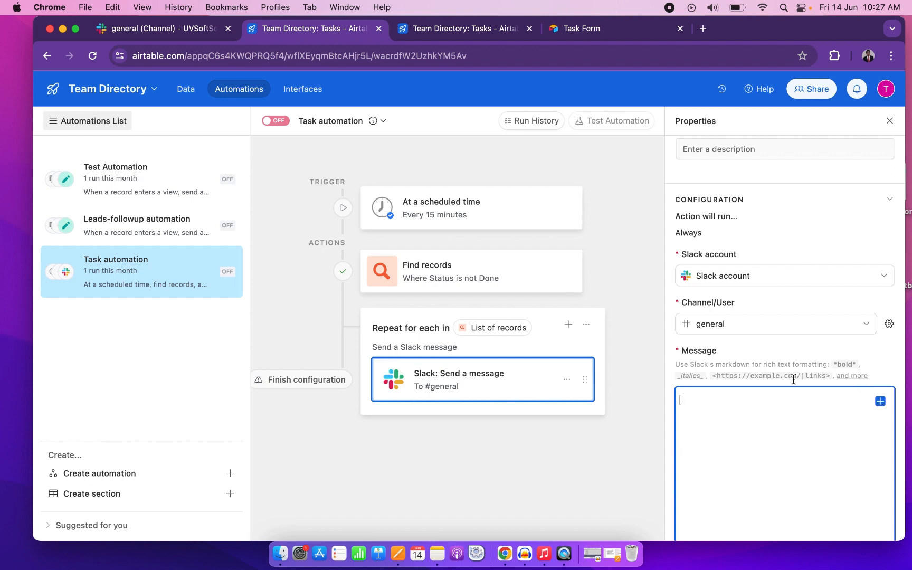
type("*")
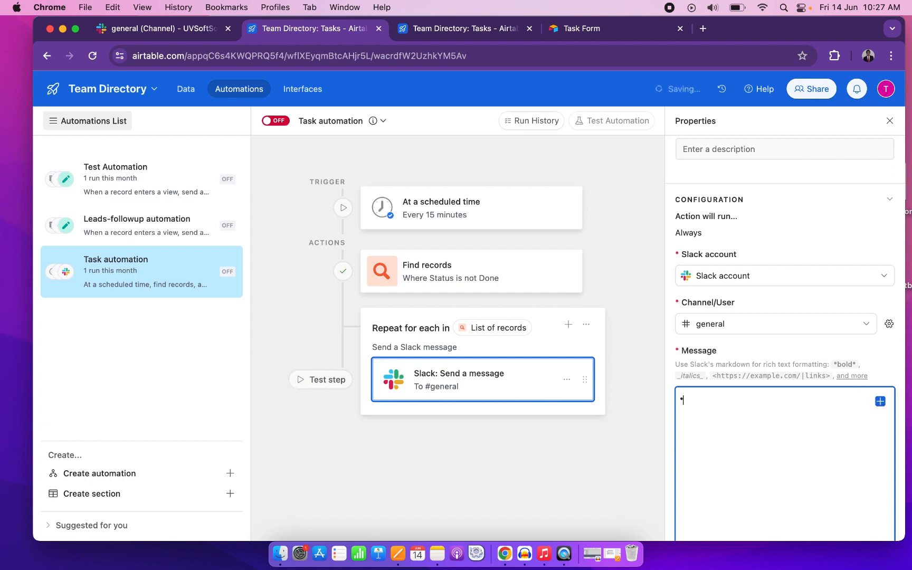
type("*")
left_click(880, 402)
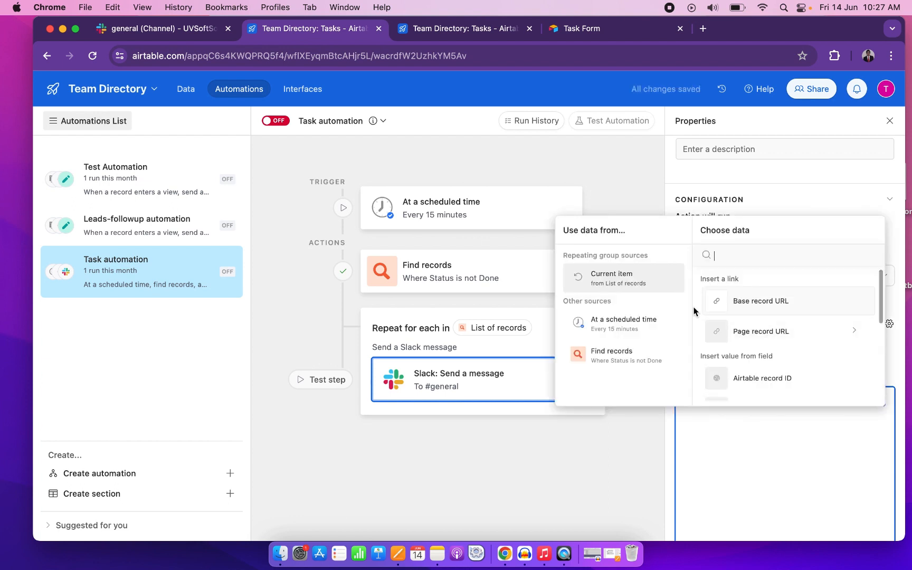
scroll(750, 350, "down", 5)
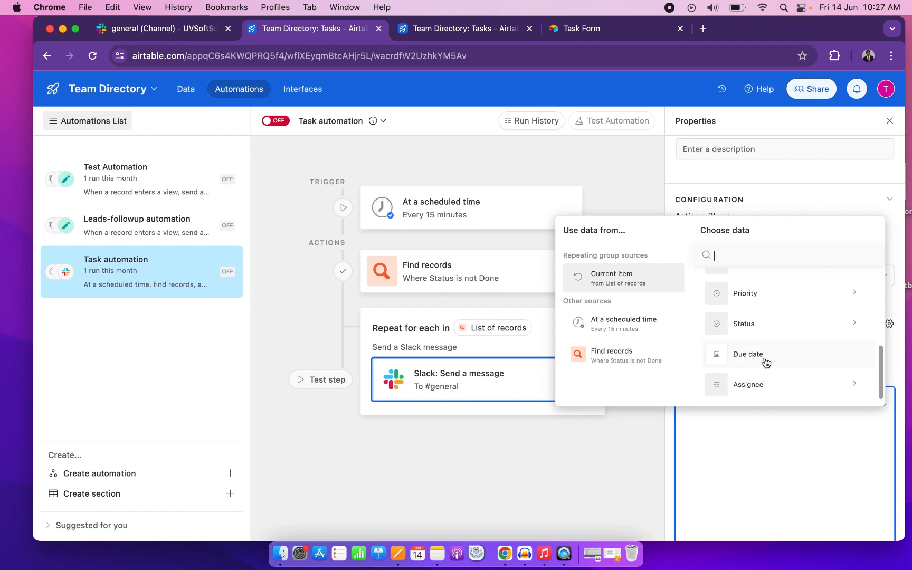
scroll(743, 327, "up", 3)
scroll(742, 330, "up", 2)
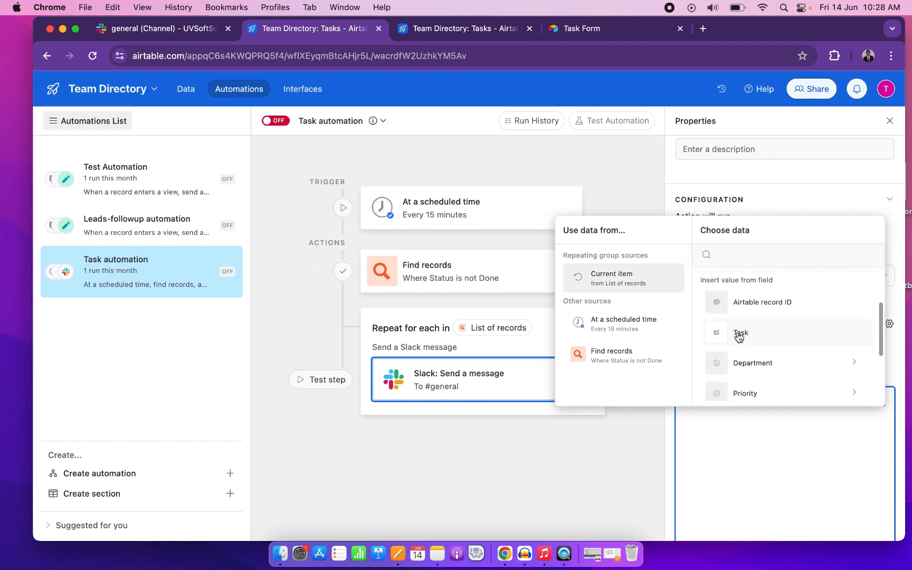
left_click(741, 334)
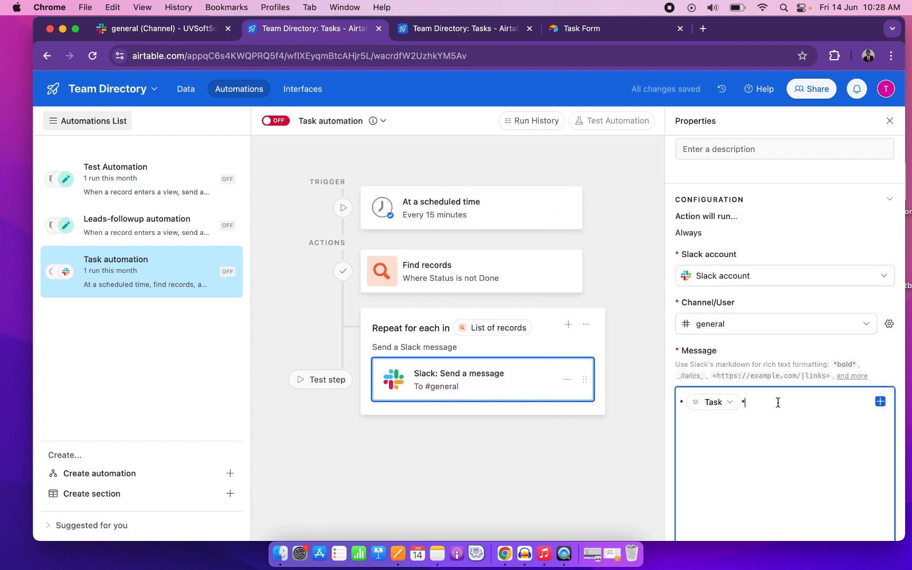
Step: Complete the Slack message with the text "is not completed yet." after the Task field, correcting the misspelled word
type("is")
type(" not")
type(" compelted")
key("BackSpace")
key("BackSpace")
type("ete")
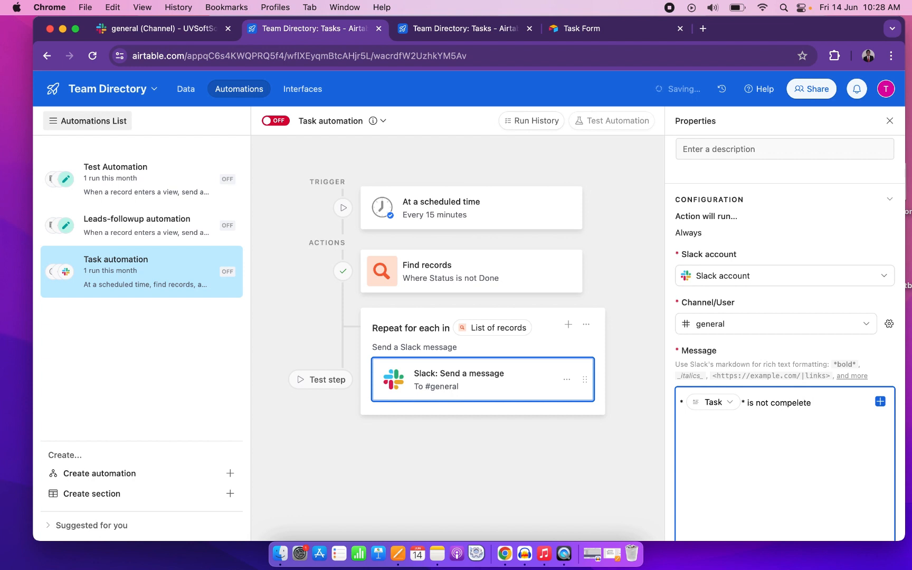
type("d")
left_click(787, 403)
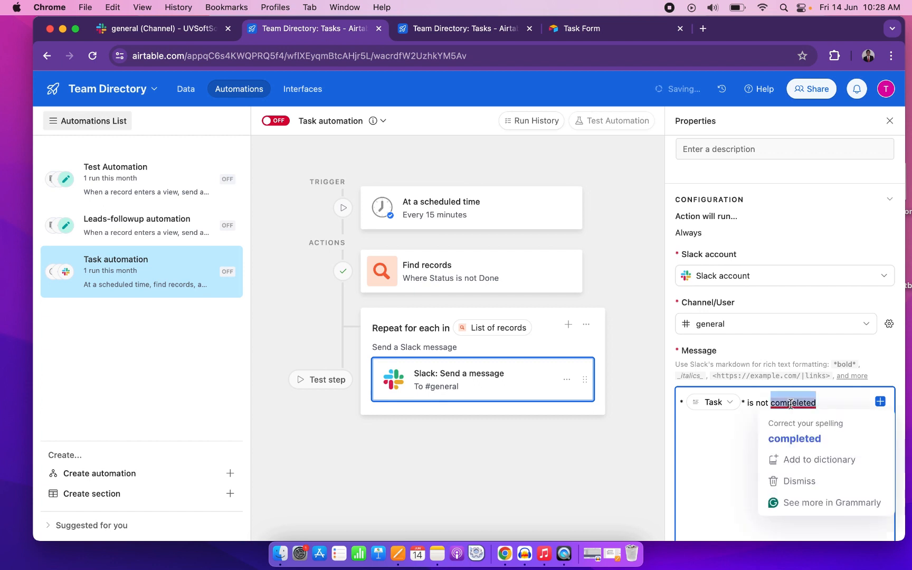
left_click(792, 437)
type("u")
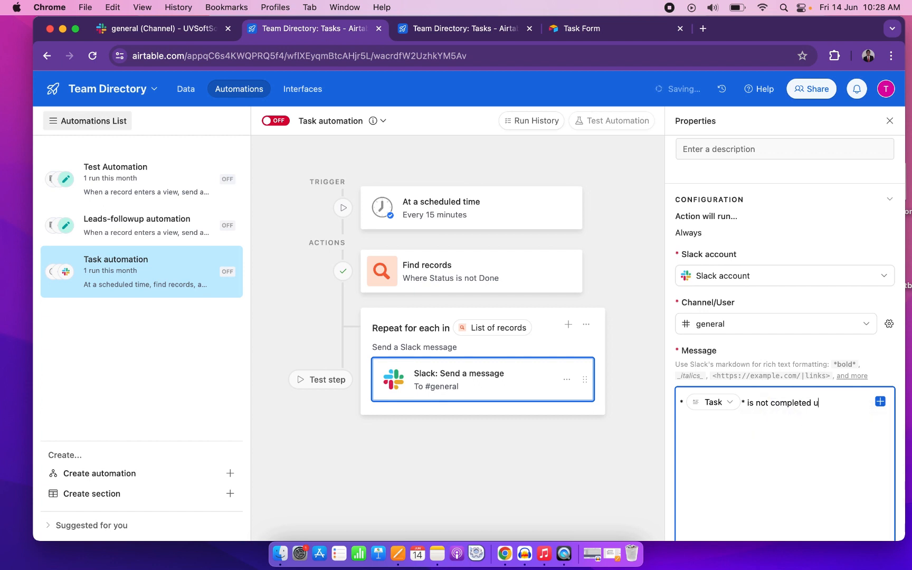
type("et.")
Step: Test the Slack message step as a preview only, check the generated message, and close it
left_click(326, 380)
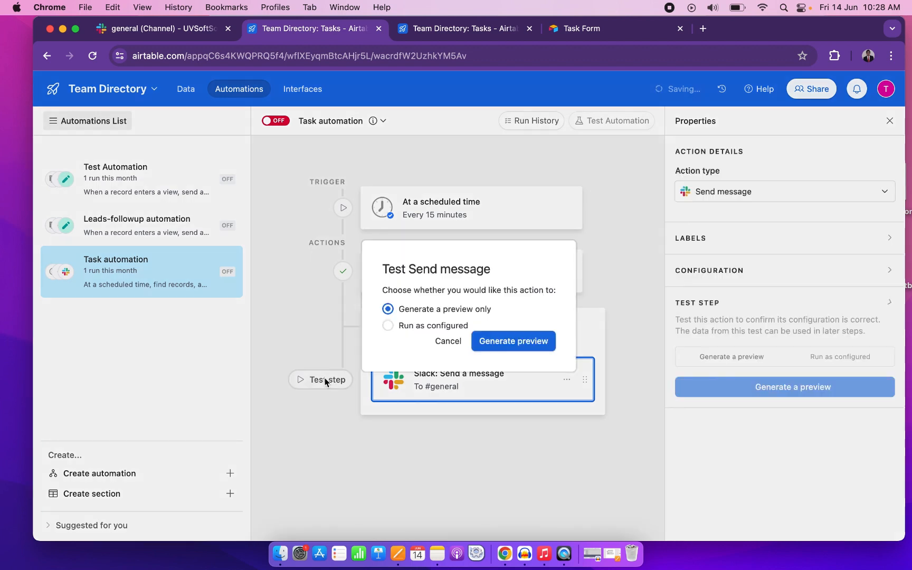
left_click(504, 341)
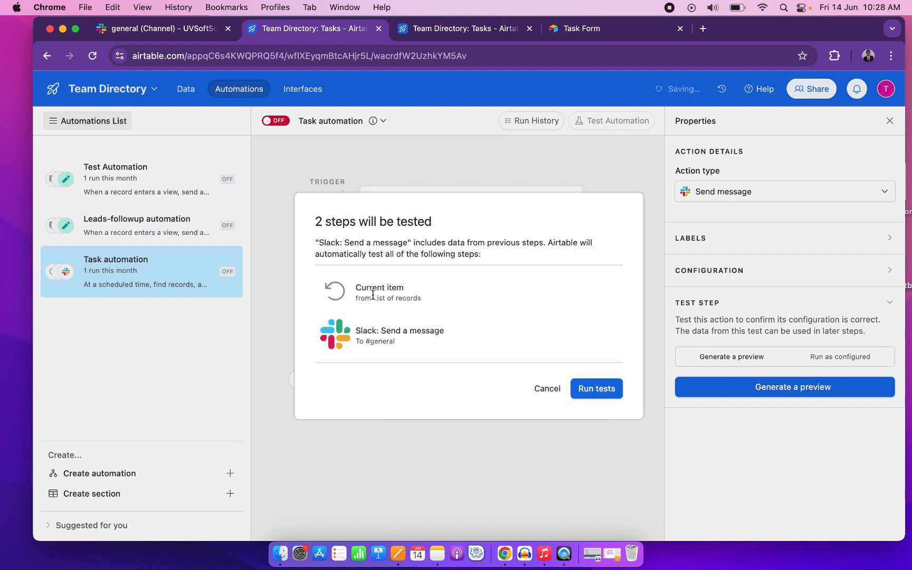
left_click(589, 388)
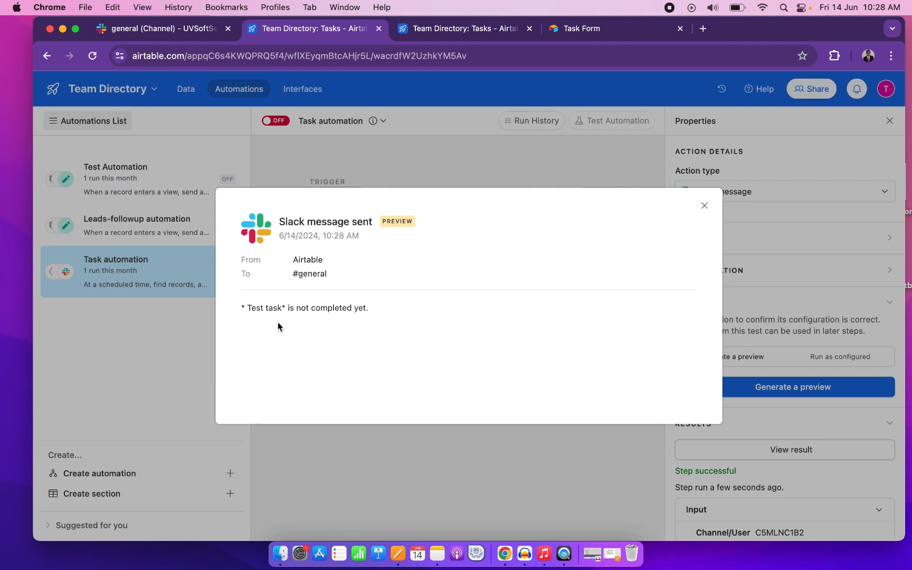
left_click(705, 205)
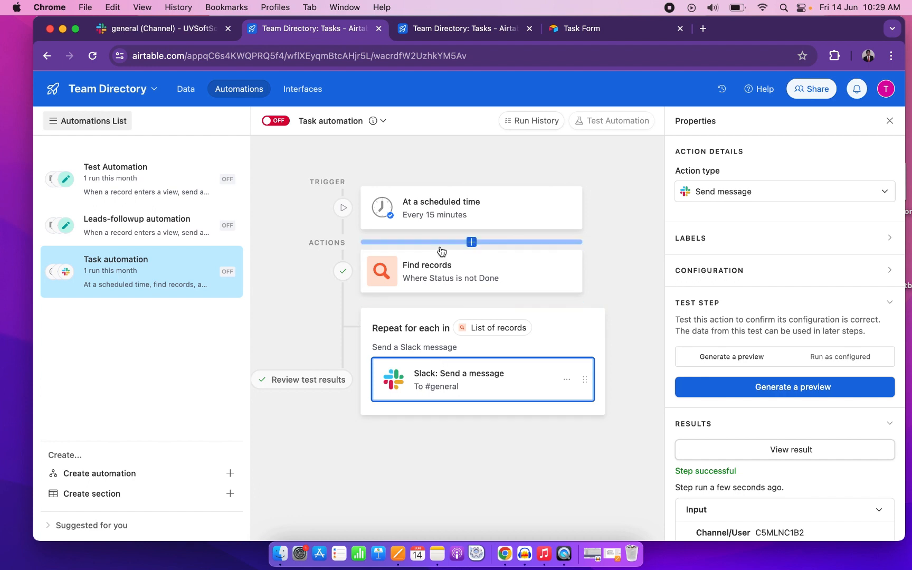
Step: Turn on the Task automation and check the incomplete-task messages it posts in the Slack general channel
left_click(281, 122)
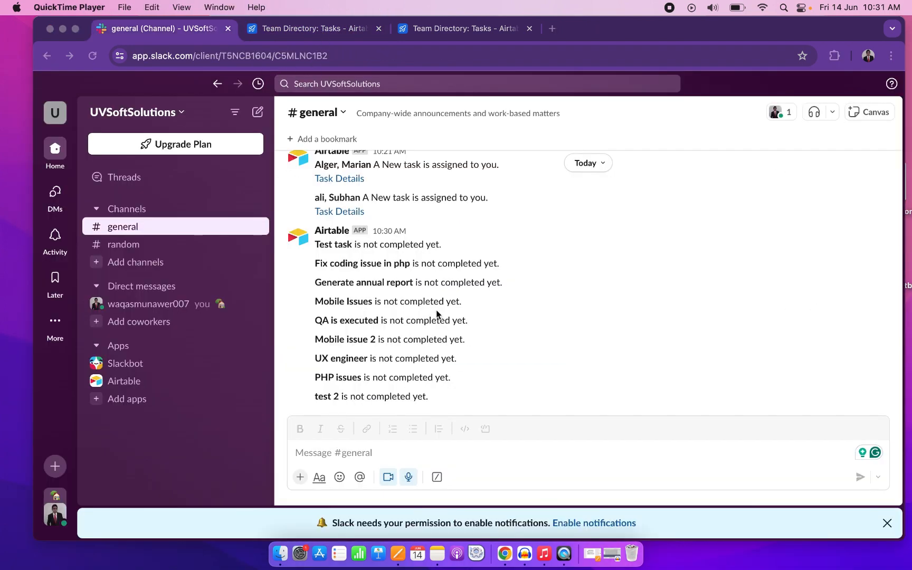
left_click(393, 296)
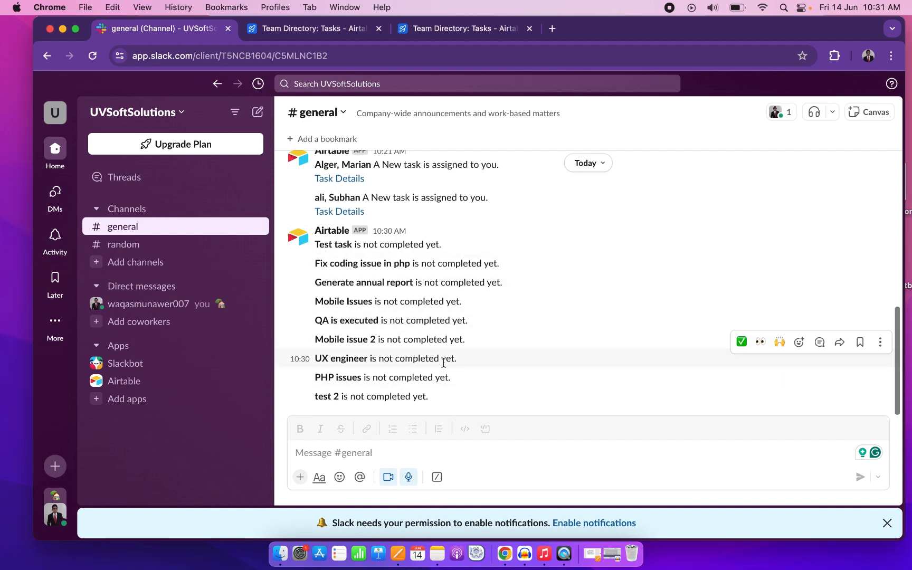
left_click_drag(441, 397, 330, 280)
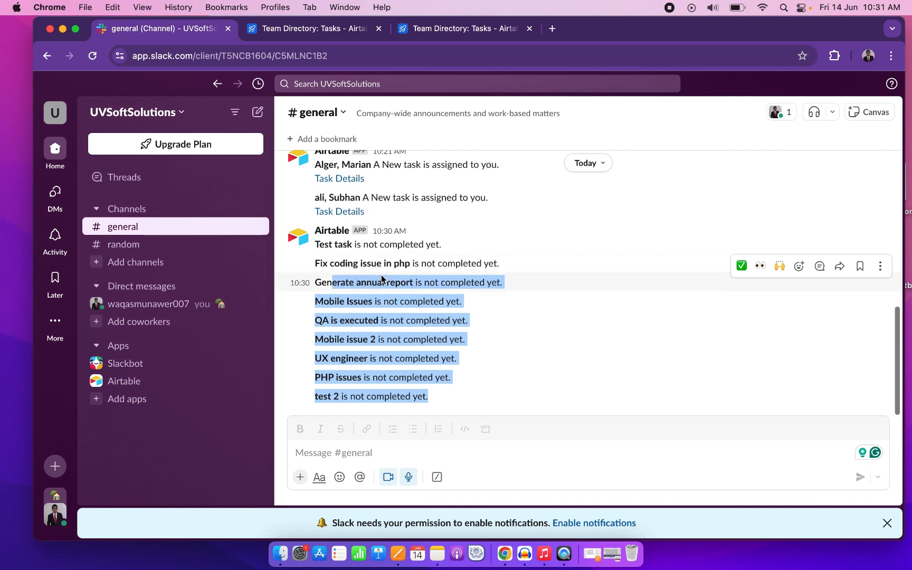
left_click(286, 30)
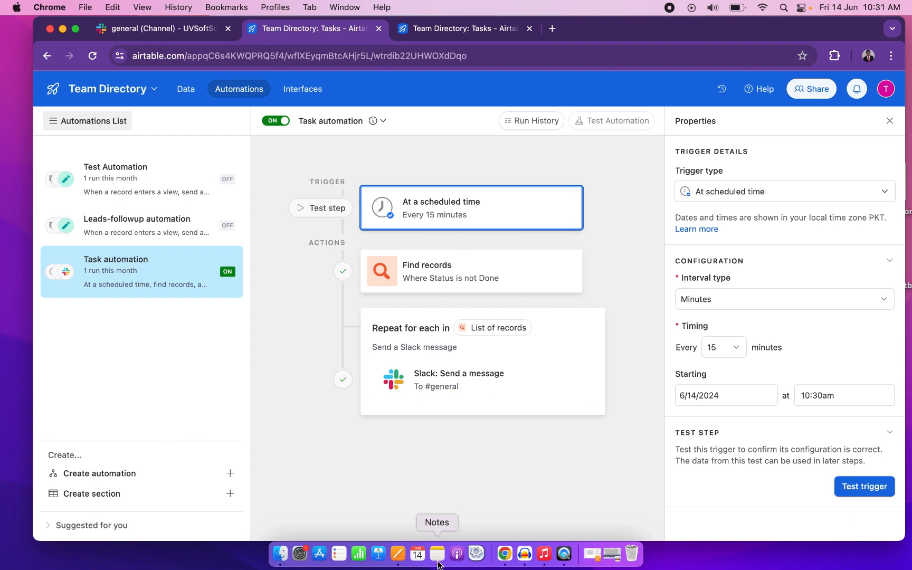
Step: Switch to the AirTable 05 document in Pages and highlight its three bulleted tutorial topics to review them
left_click(401, 555)
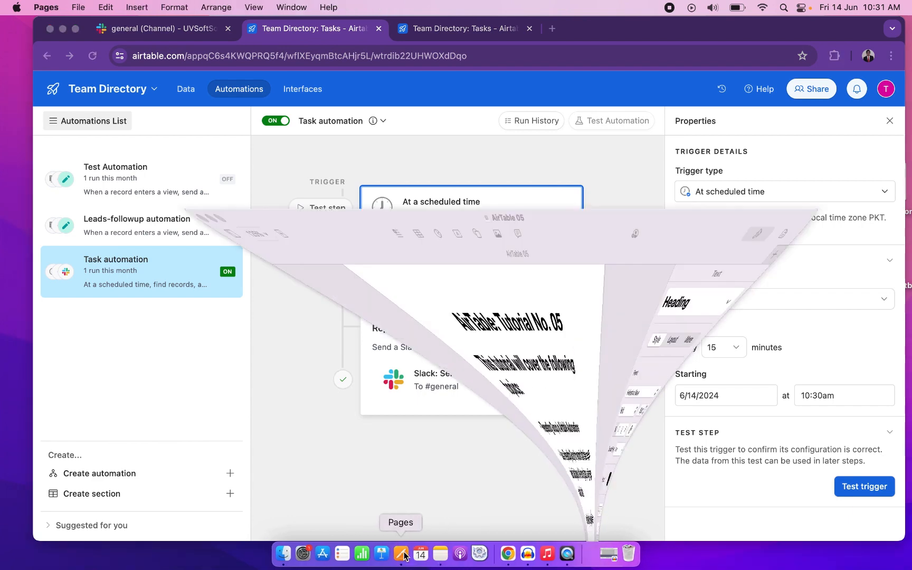
double_click(353, 332)
left_click(286, 299)
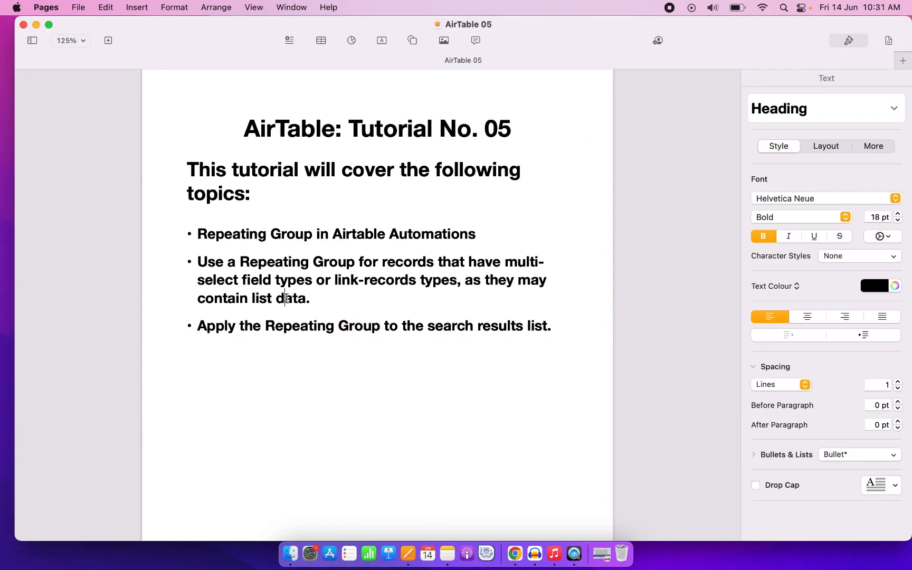
left_click_drag(196, 233, 327, 346)
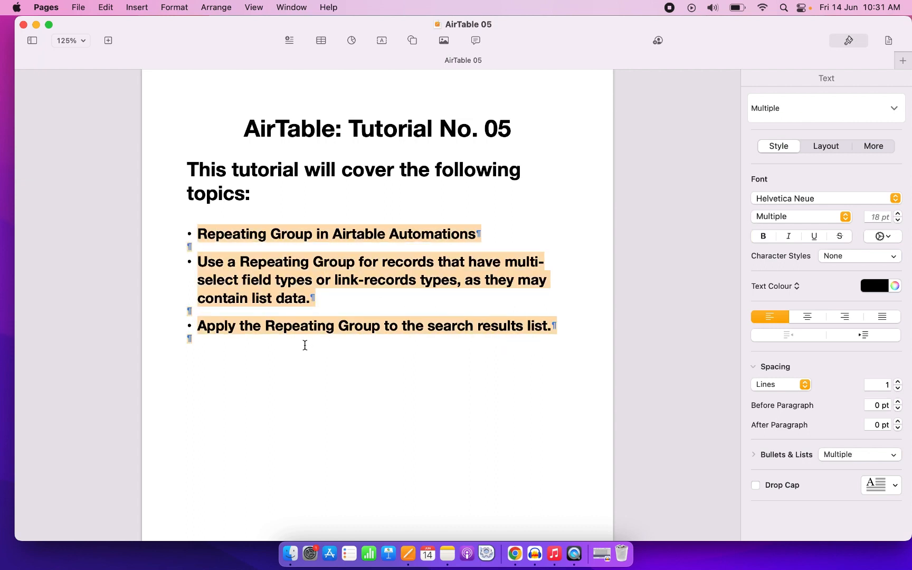